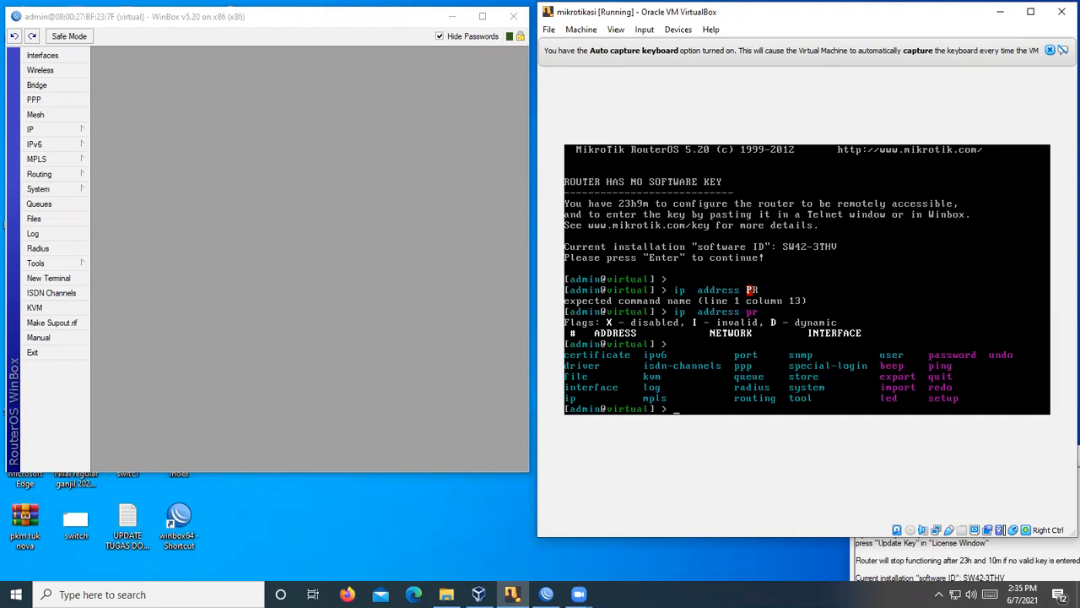
# - Release the VM keyboard capture and open WinBox's Interface List showing ether1 and ether2
pyautogui.press('Control_R')
pyautogui.click(54, 56)
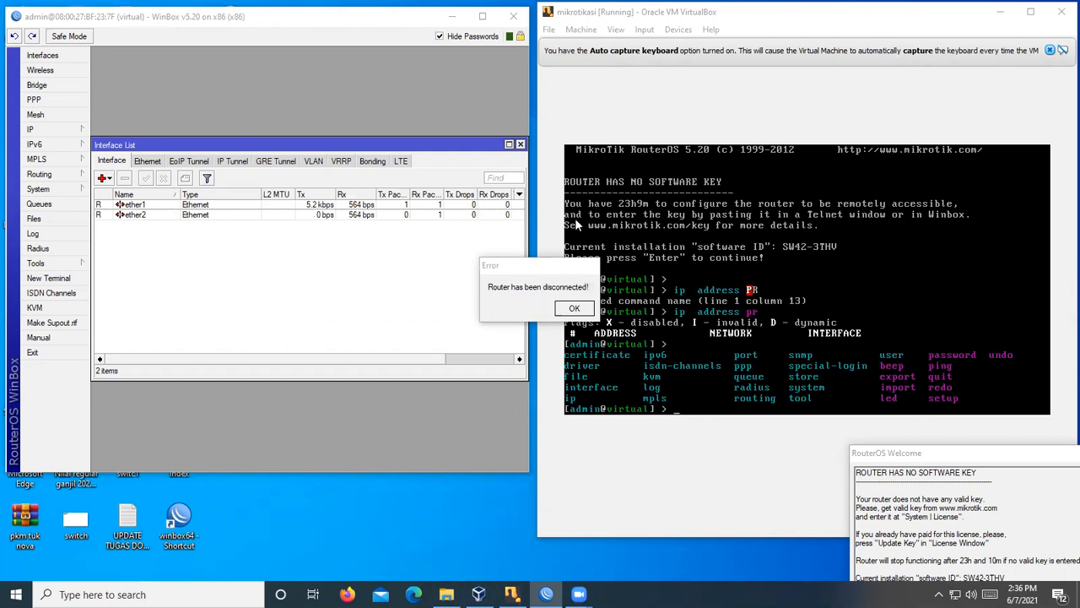
# - View mikrotikasi's Adapter 2 network settings, then bring the router console back to front
pyautogui.click(479, 594)
pyautogui.rightClick(479, 594)
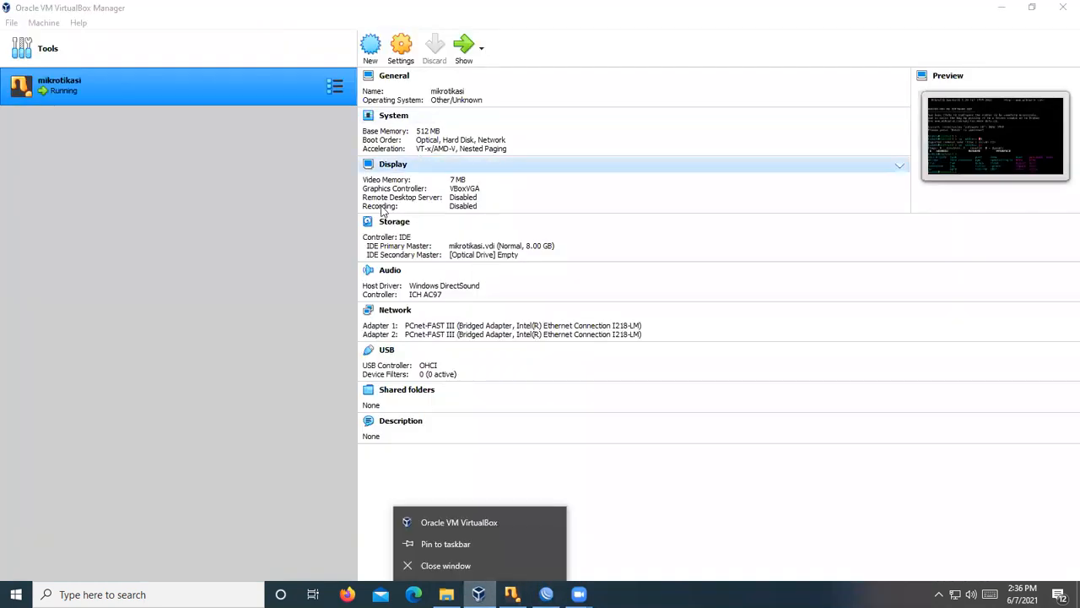
pyautogui.click(395, 312)
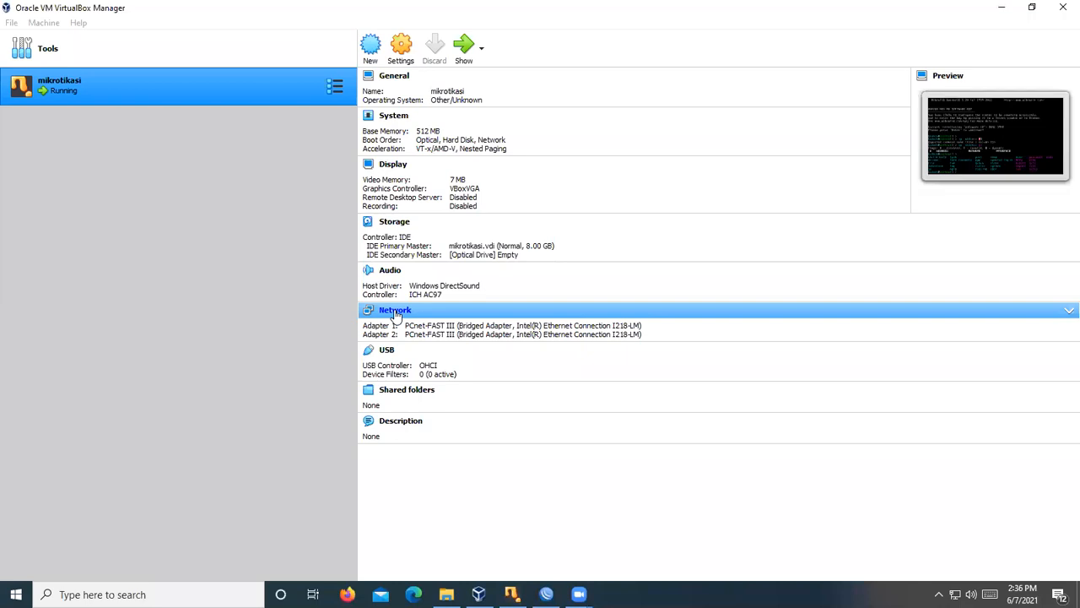
pyautogui.click(483, 172)
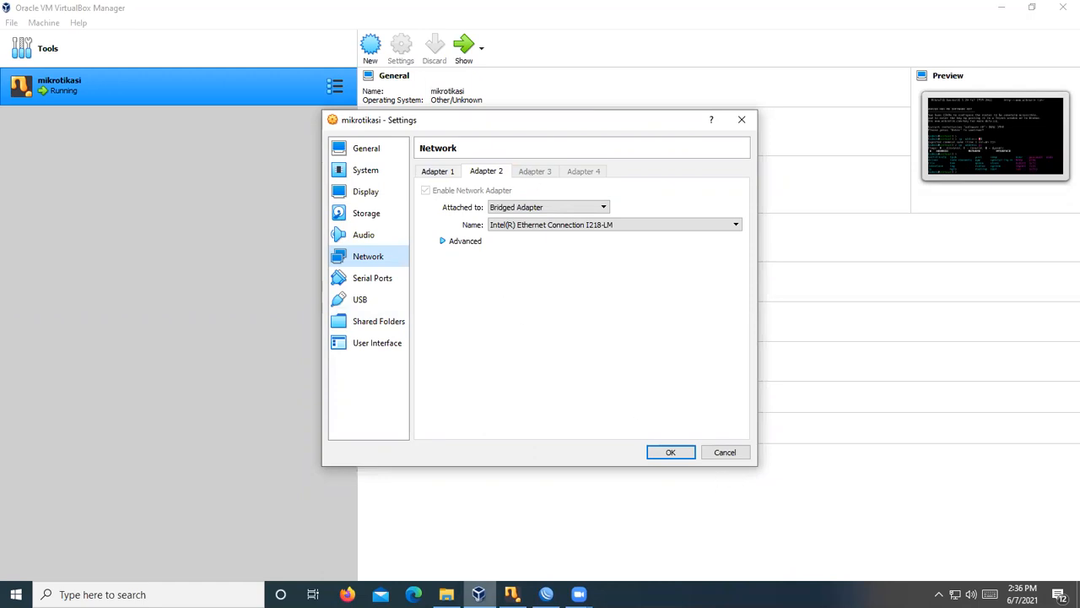
pyautogui.click(511, 594)
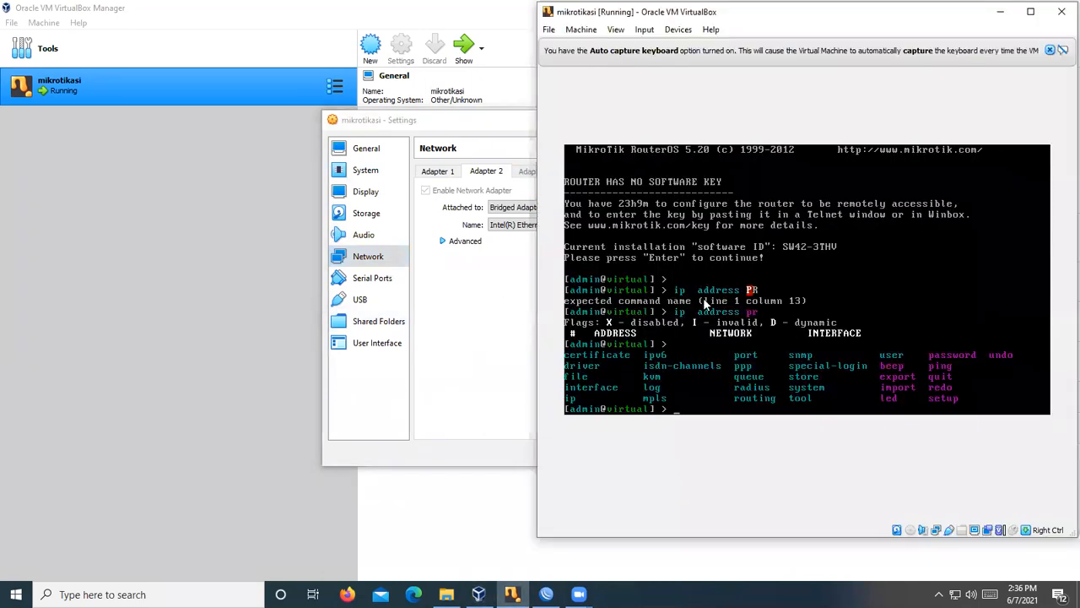
# - Power off the router with 'system shutdown', confirming with y
pyautogui.write('show')
pyautogui.press('BackSpace')
pyautogui.press('BackSpace')
pyautogui.press('BackSpace')
pyautogui.write('yst')
pyautogui.press('BackSpace')
pyautogui.press('Tab')
pyautogui.write('shutdown')
pyautogui.press('Return')
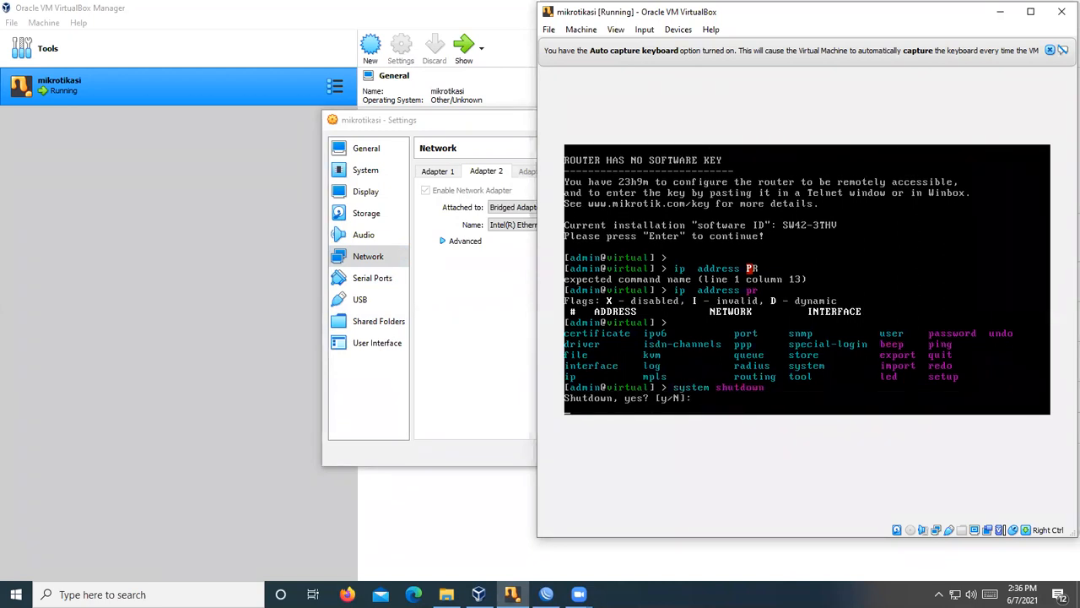
pyautogui.write('y')
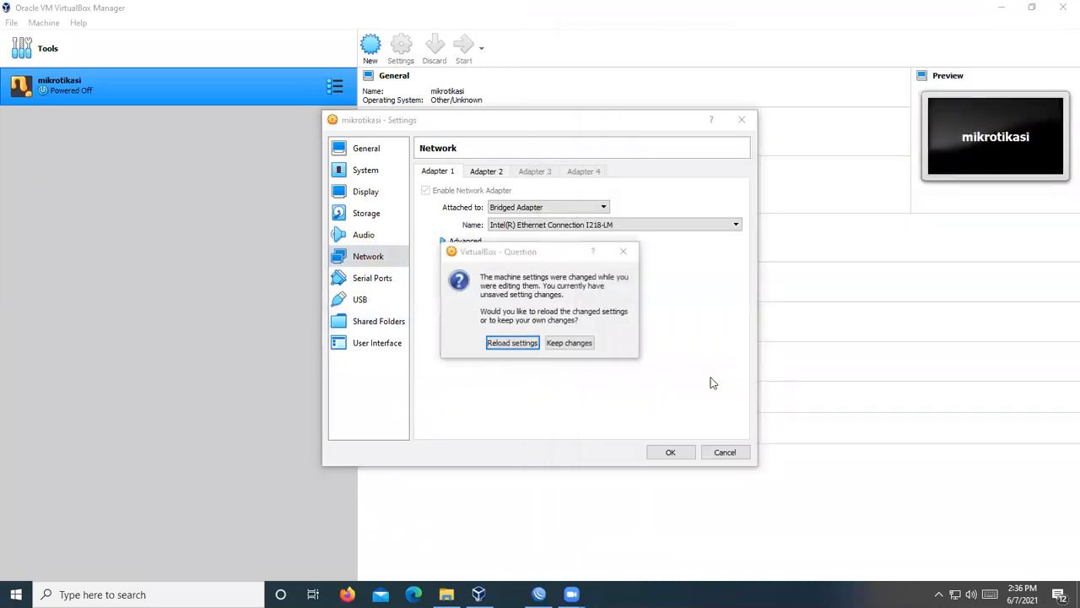
# - Reload the settings, enable Adapter 3 and attach it as Bridged Adapter
pyautogui.click(520, 345)
pyautogui.click(542, 173)
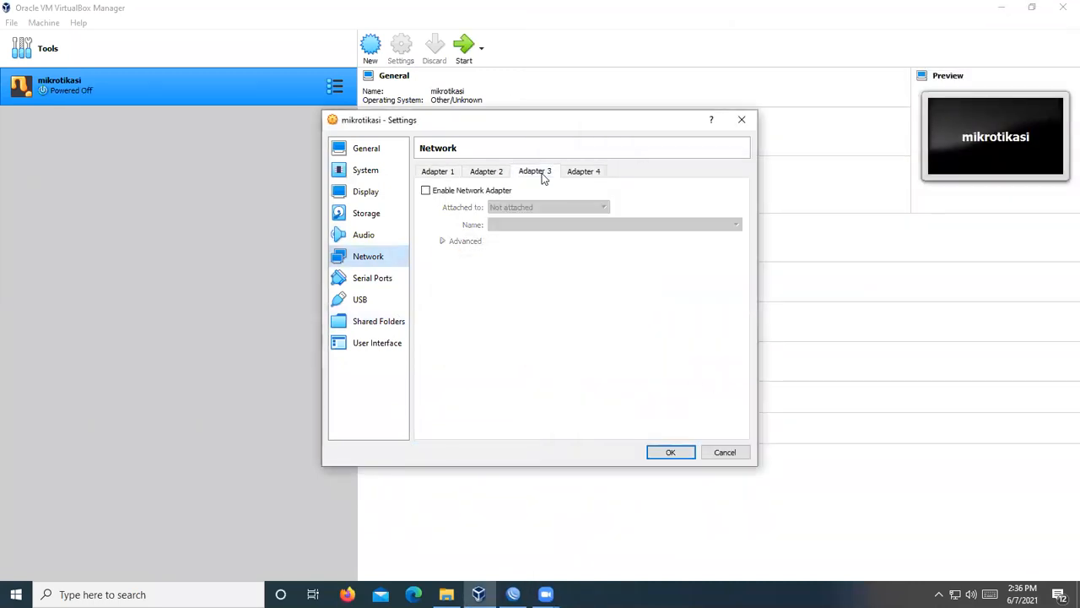
pyautogui.click(465, 191)
pyautogui.click(507, 208)
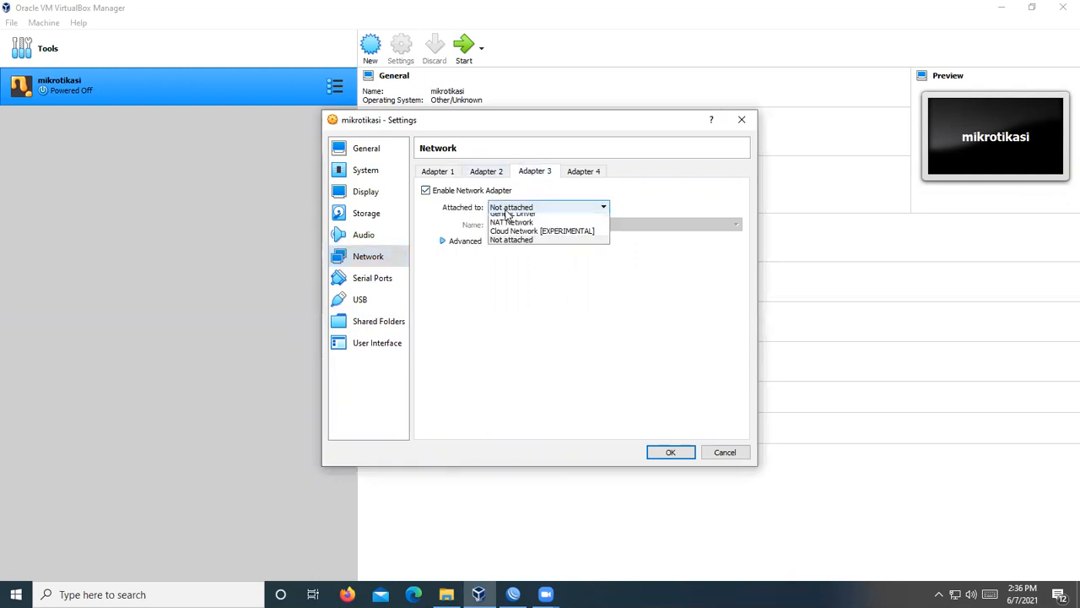
pyautogui.click(511, 237)
pyautogui.click(509, 211)
pyautogui.click(514, 229)
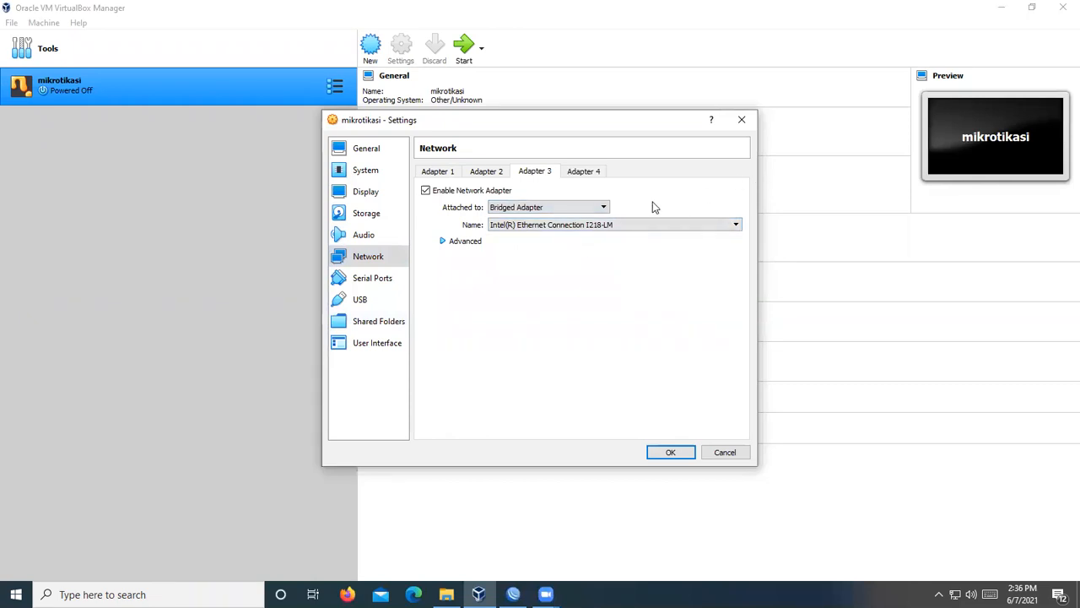
# - Settle Adapter 3 on Bridged Adapter after trying Host-only, save, and start mikrotikasi
pyautogui.click(564, 211)
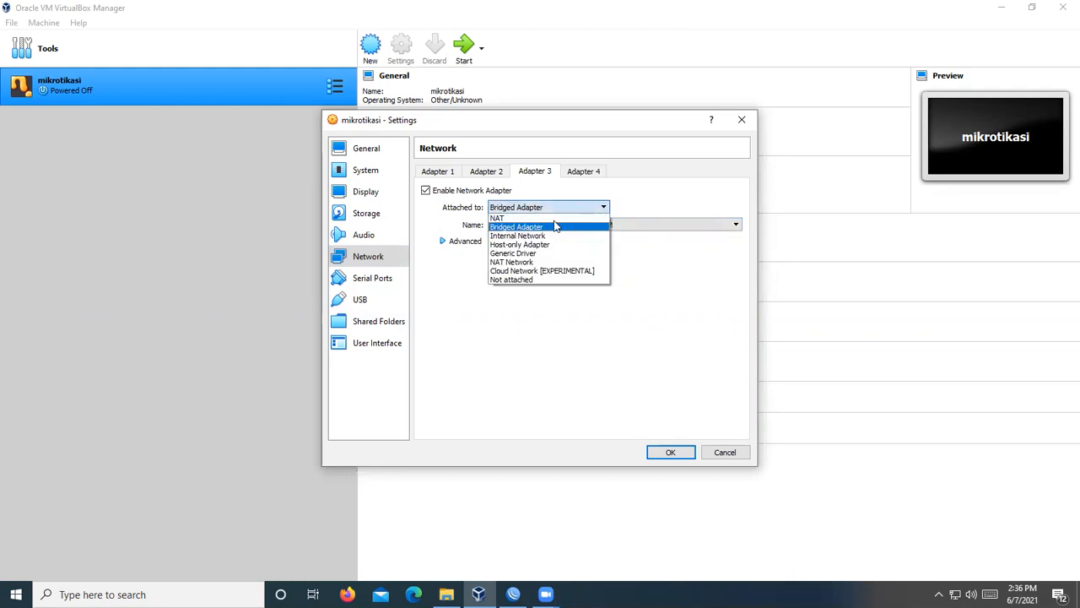
pyautogui.click(546, 245)
pyautogui.click(531, 226)
pyautogui.click(531, 232)
pyautogui.click(524, 208)
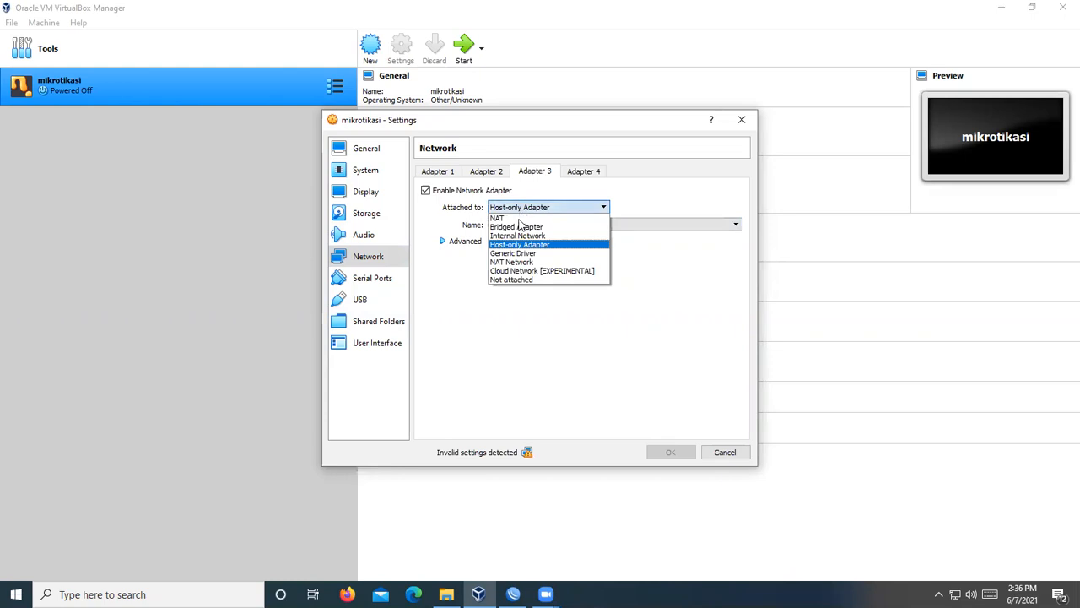
pyautogui.click(518, 227)
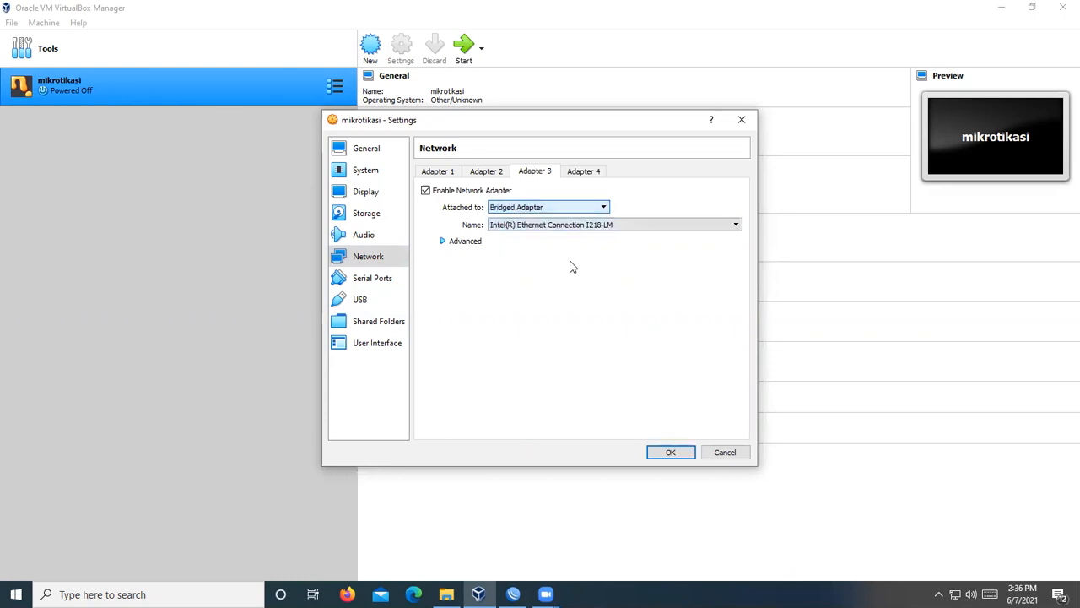
pyautogui.click(681, 451)
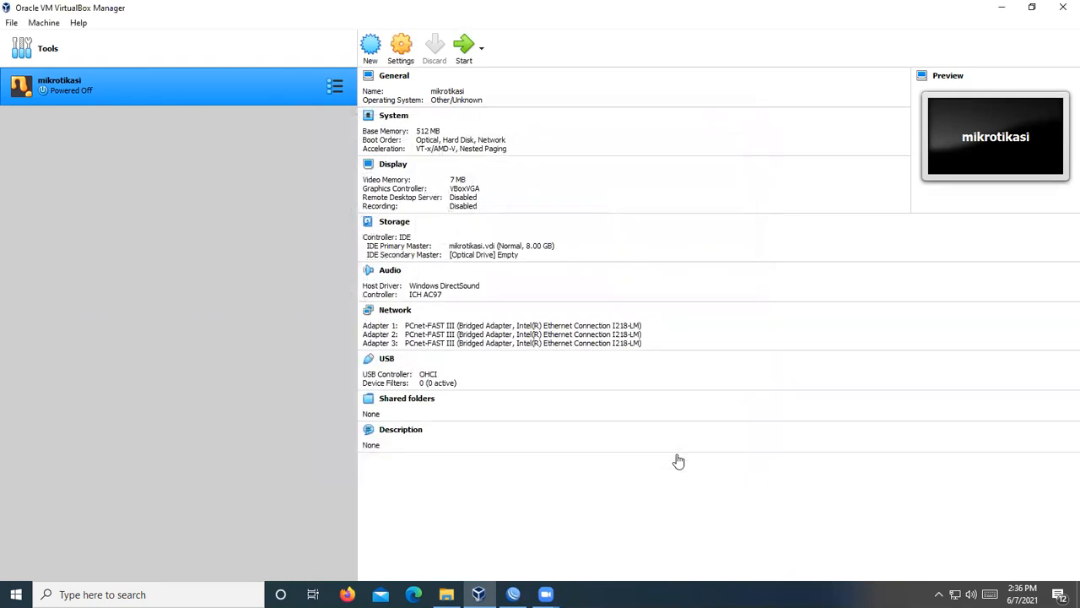
pyautogui.click(464, 53)
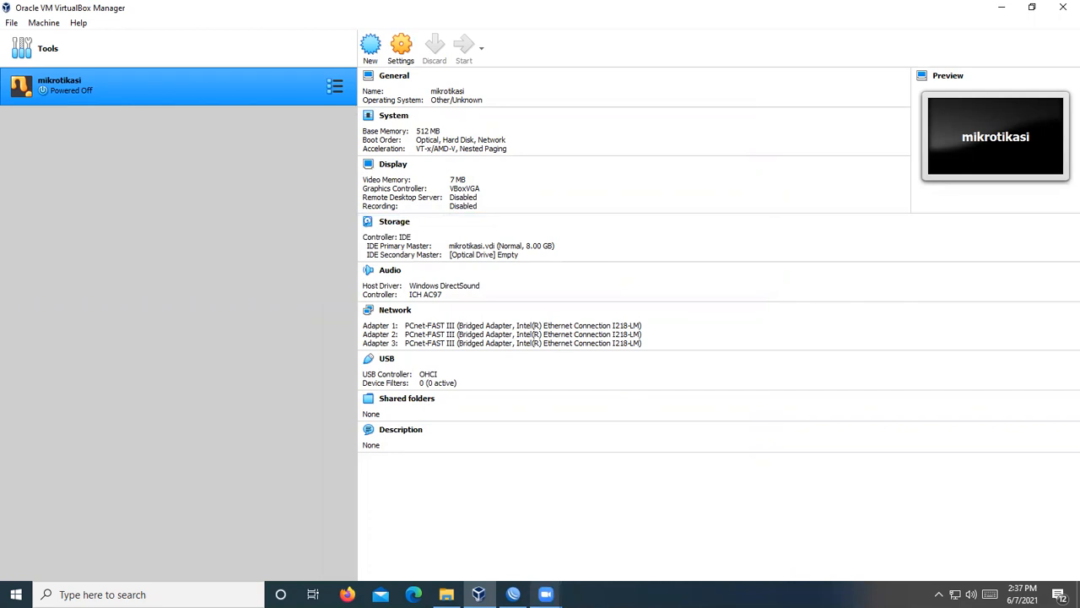
# - Close the disconnected WinBox session and dismiss the winbox.exe crash with Close program
pyautogui.click(513, 594)
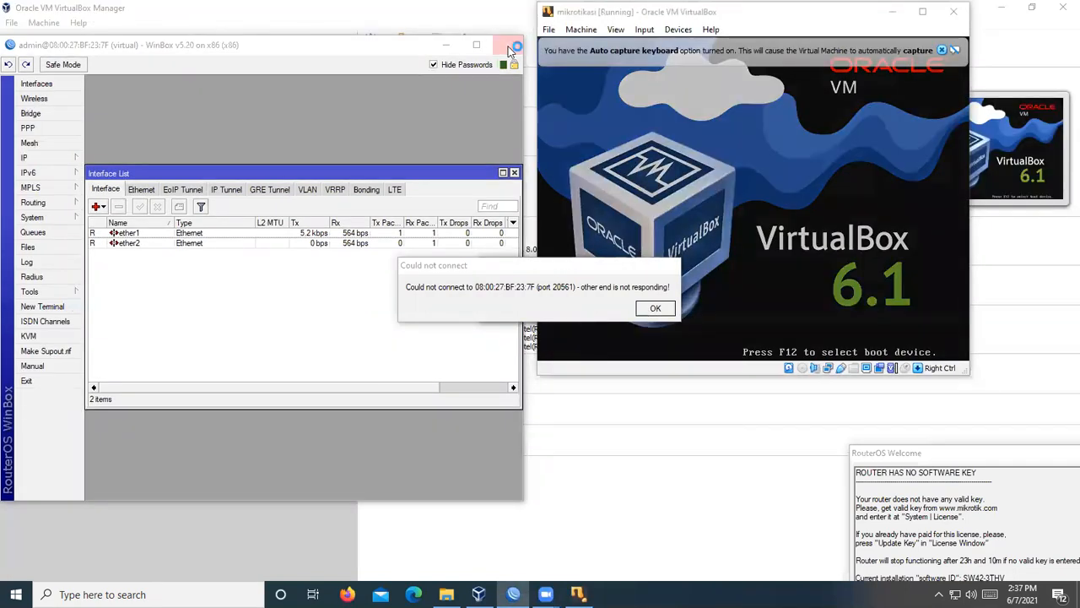
pyautogui.click(509, 48)
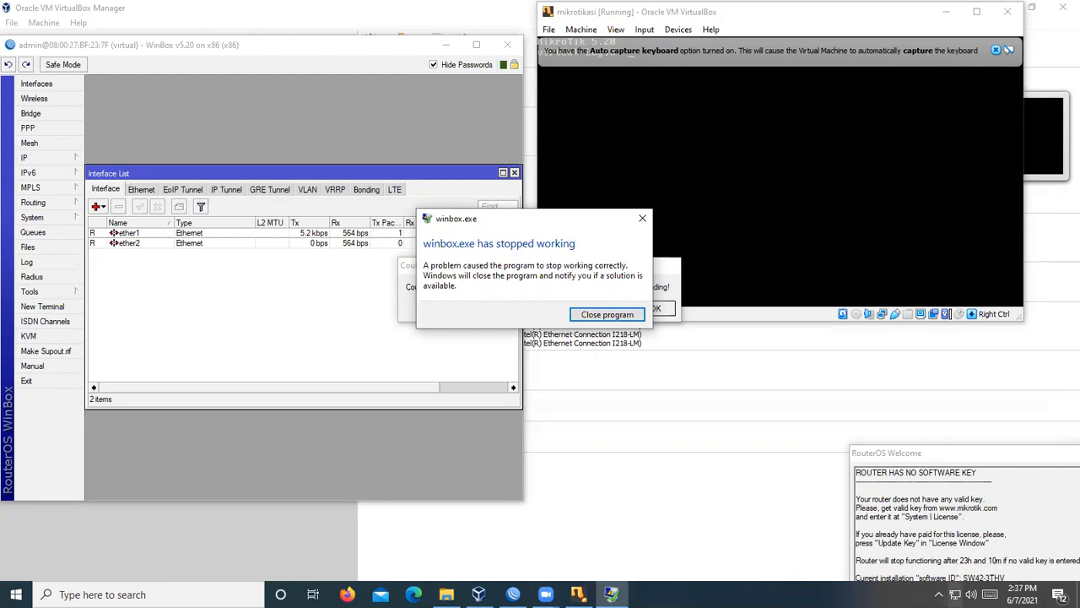
pyautogui.click(616, 316)
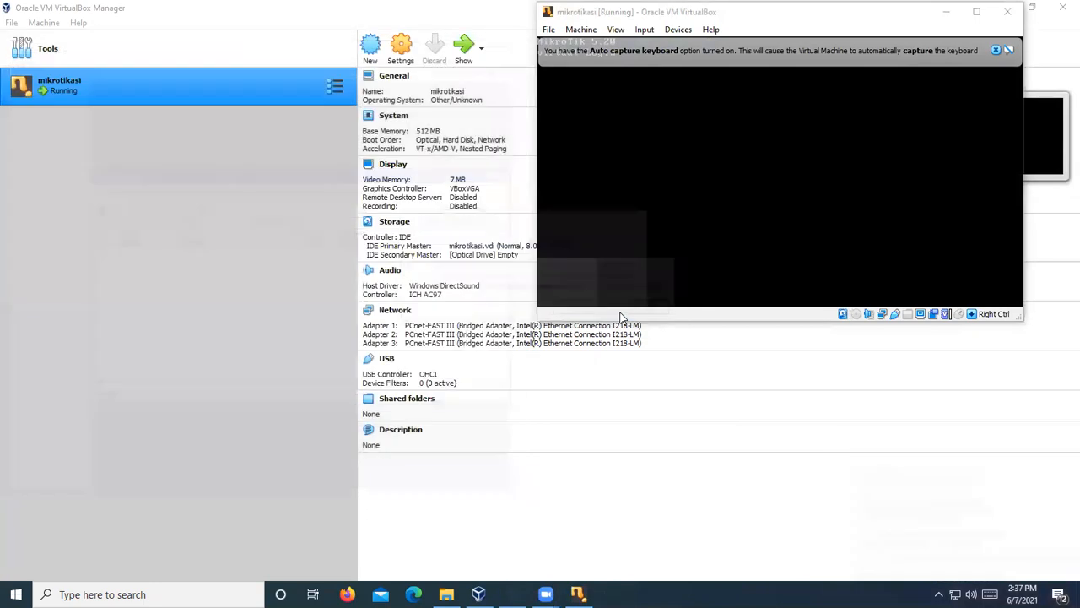
# - Log in to the router console and recall 'system identity set name=virtual' from history
pyautogui.click(673, 106)
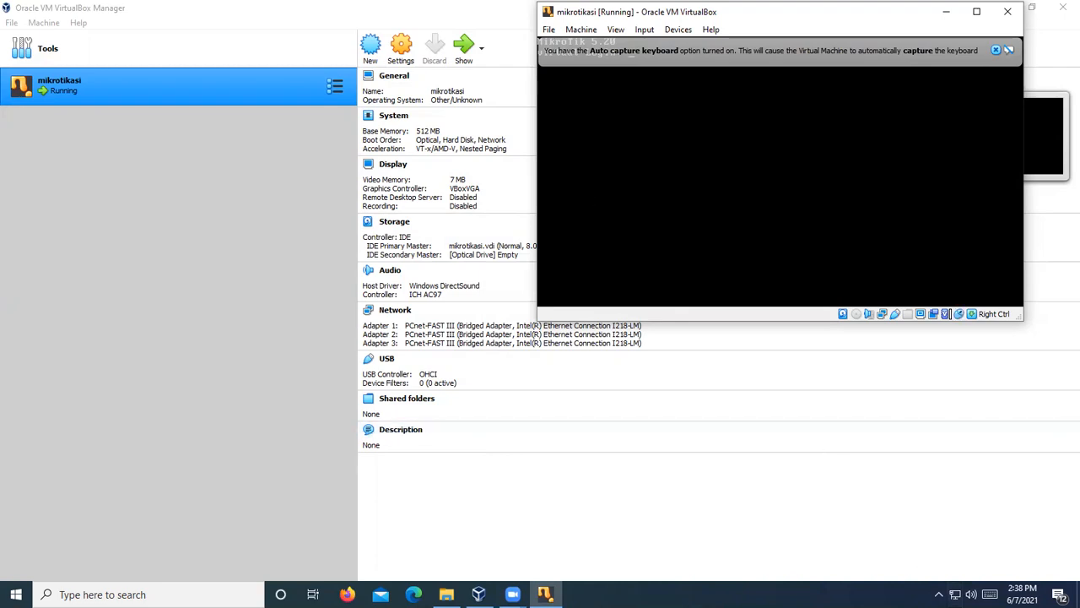
pyautogui.press('Return')
pyautogui.write('admin')
pyautogui.press('Return')
pyautogui.press('Return')
pyautogui.press('Return')
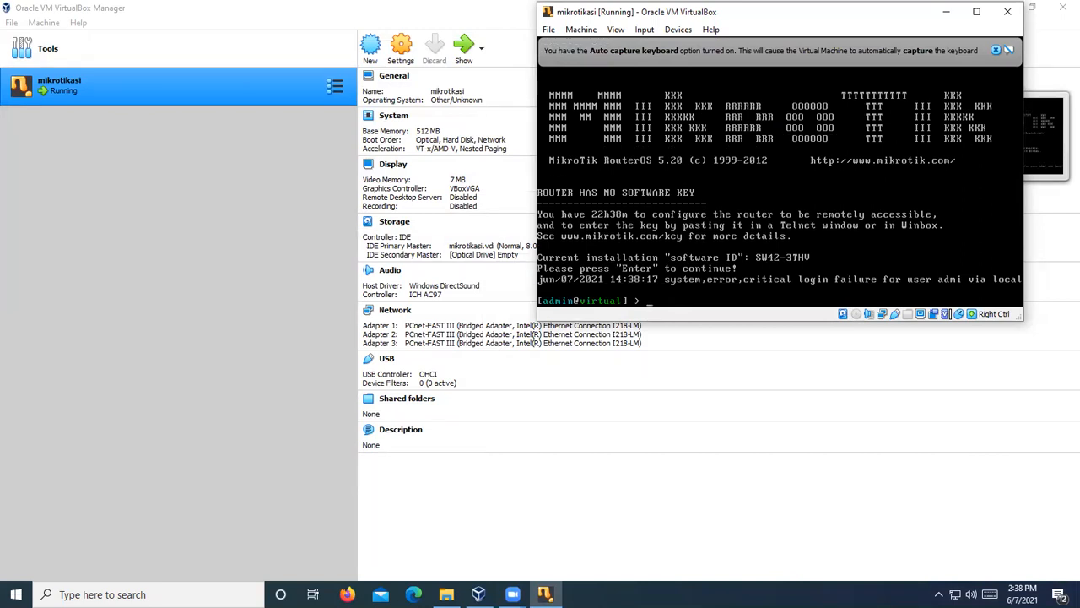
pyautogui.press('Up')
pyautogui.press('Up')
pyautogui.press('Down')
pyautogui.press('Up')
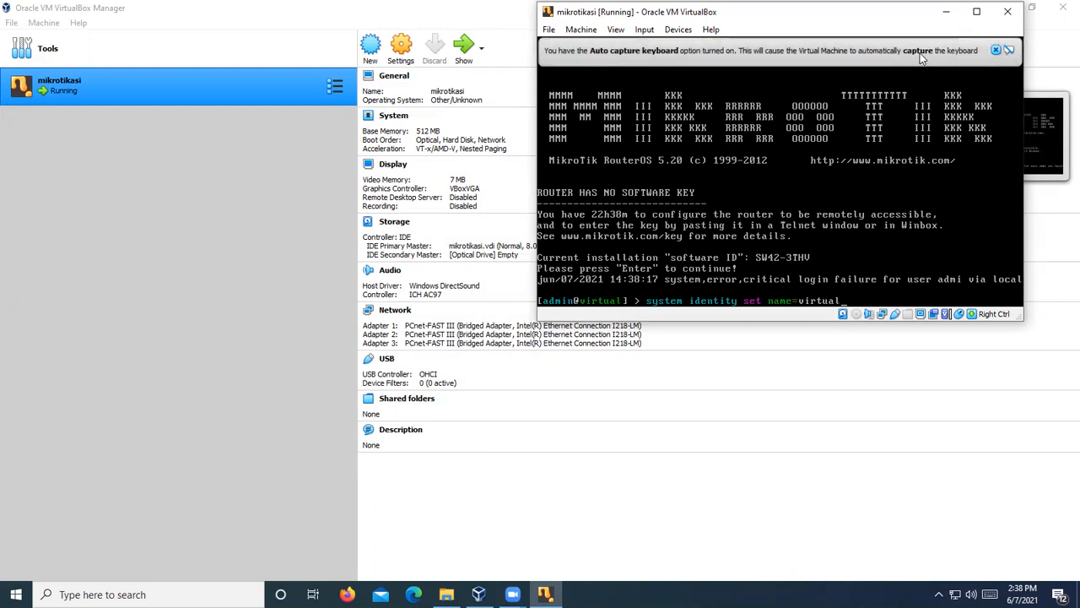
# - Minimize the VirtualBox windows, launch WinBox and connect to router 08:00:27:1F:A2:30
pyautogui.click(942, 10)
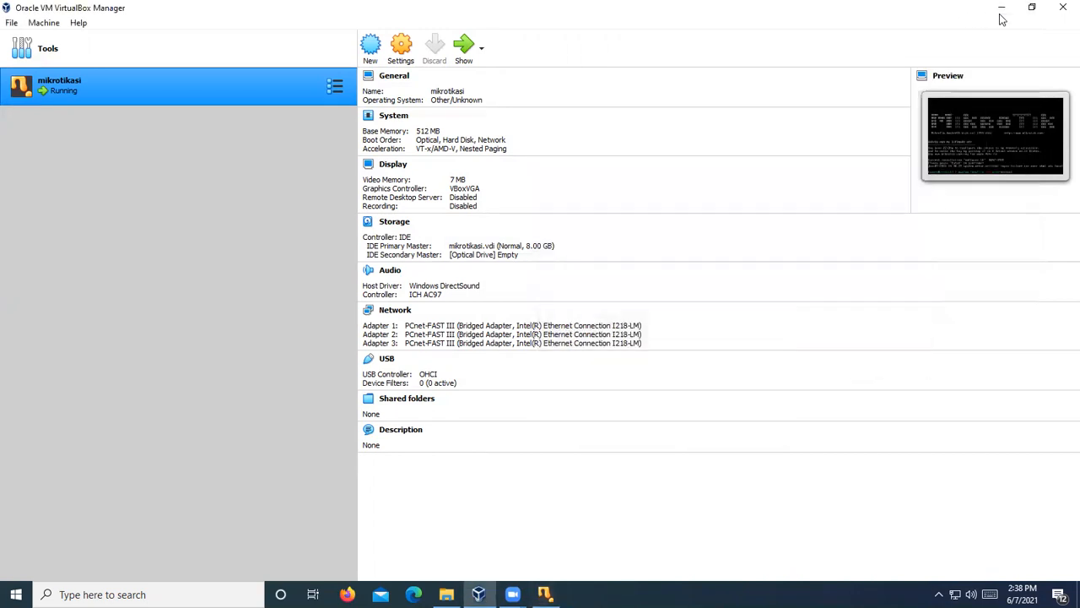
pyautogui.click(1000, 8)
pyautogui.doubleClick(130, 339)
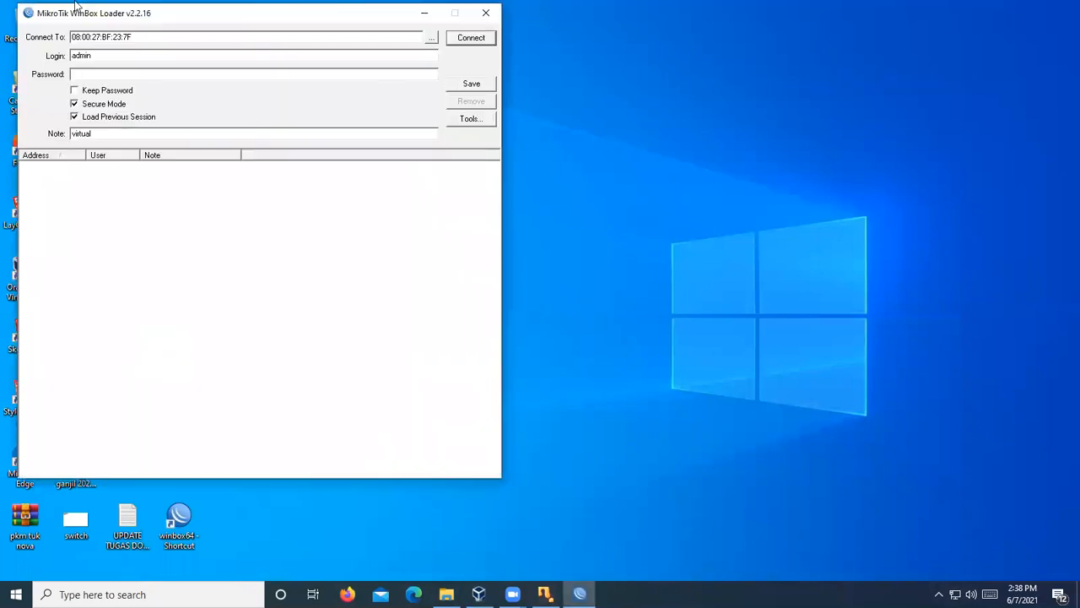
pyautogui.click(432, 122)
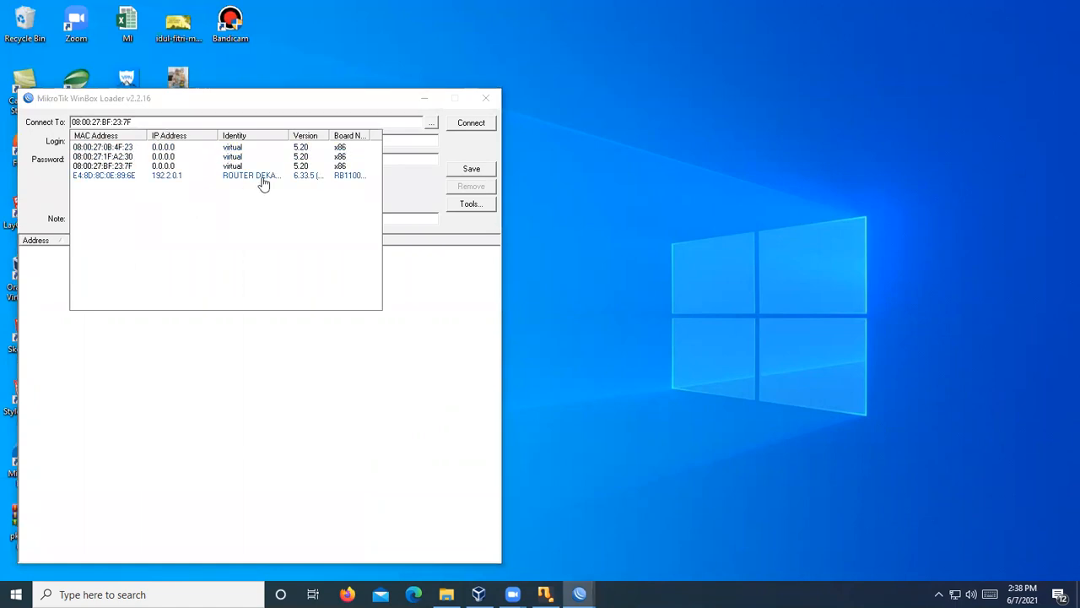
pyautogui.click(95, 156)
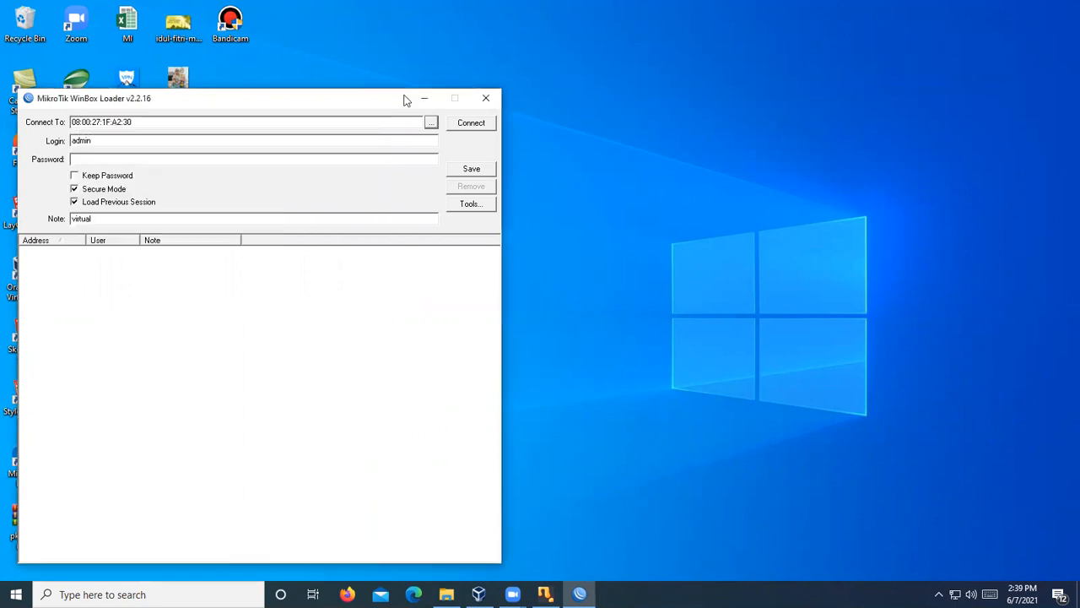
pyautogui.click(471, 127)
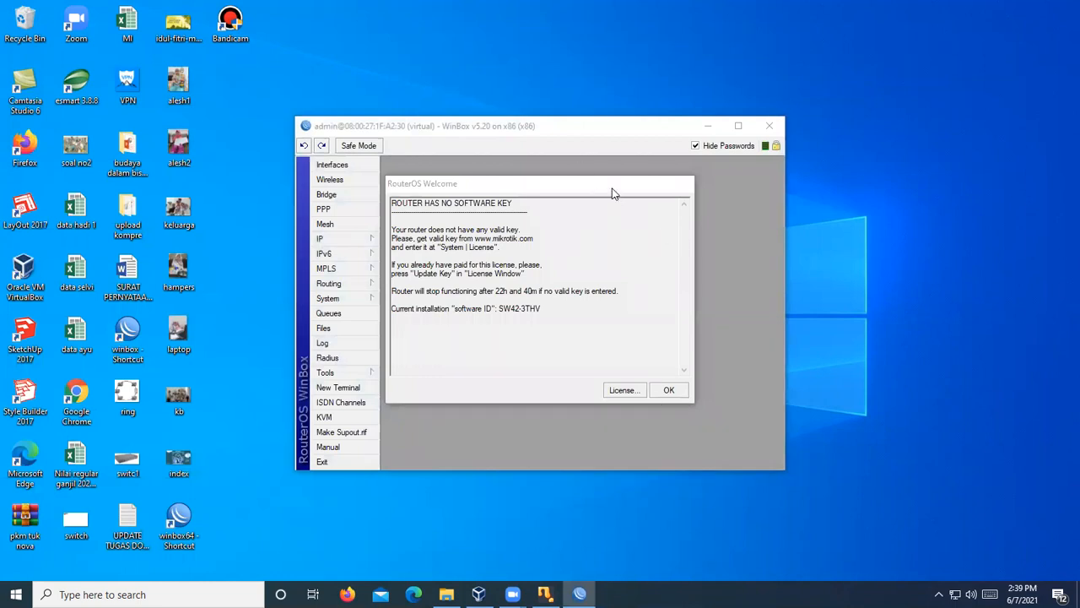
# - Arrange the welcome notice, a taller WinBox window and the stretched VM console side by side
pyautogui.moveTo(611, 188); pyautogui.dragTo(1079, 511)
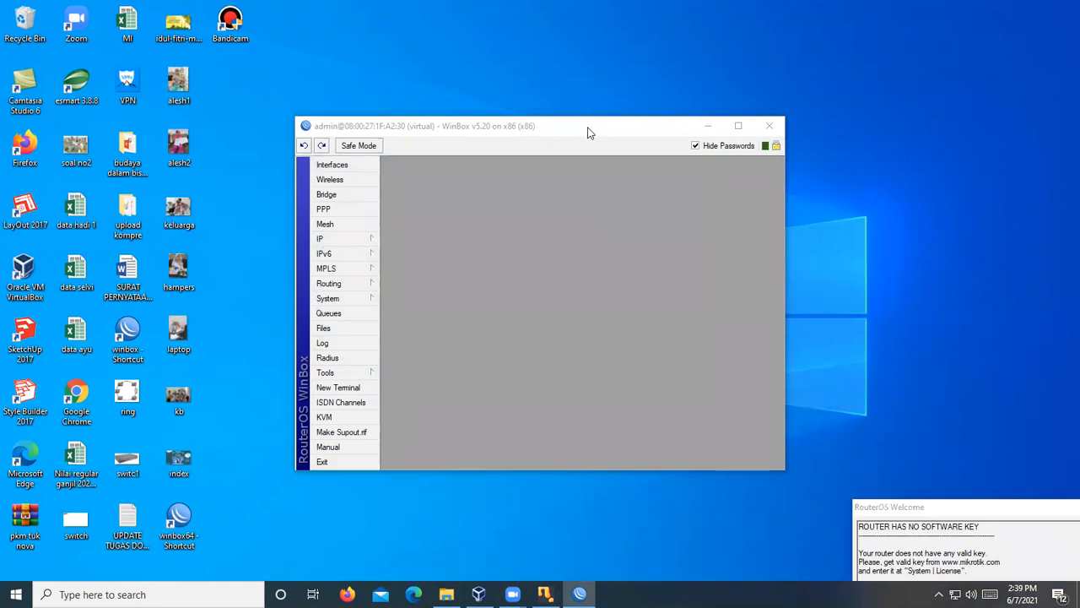
pyautogui.moveTo(589, 133); pyautogui.dragTo(312, 30)
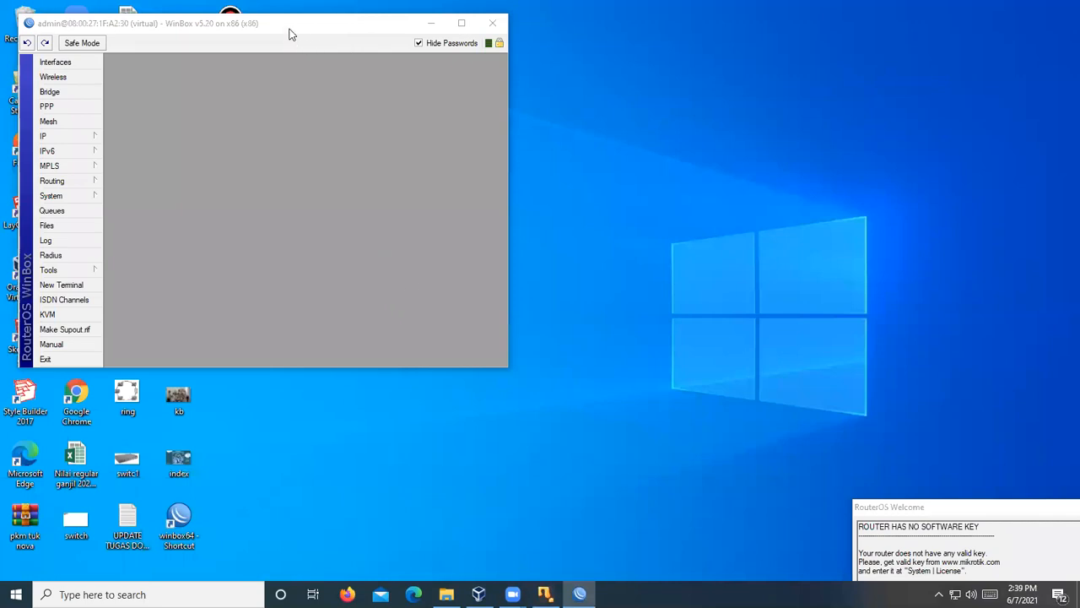
pyautogui.moveTo(286, 33); pyautogui.dragTo(279, 27)
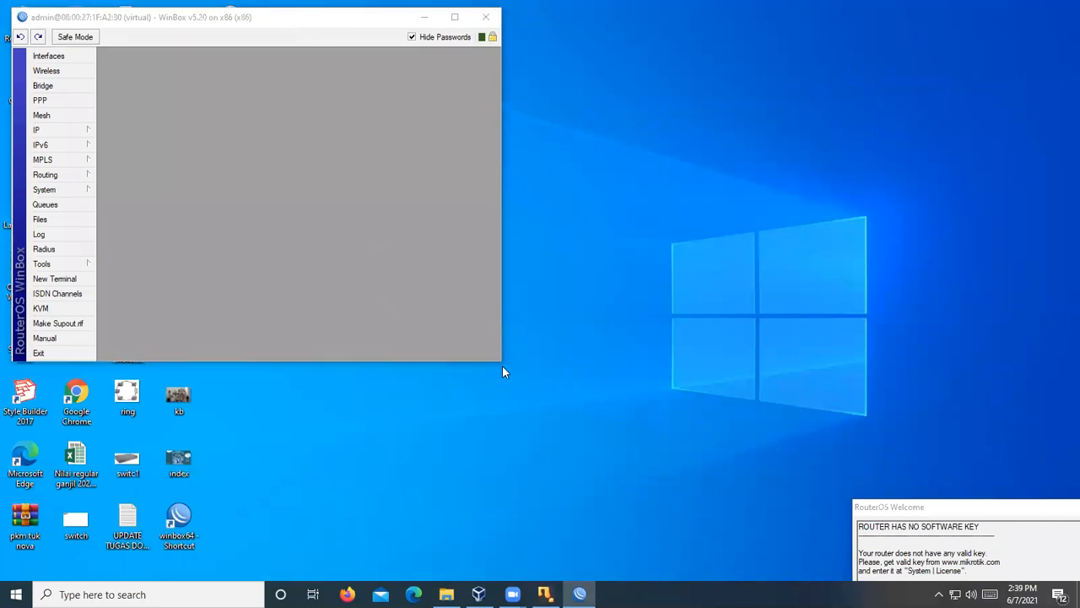
pyautogui.moveTo(502, 365); pyautogui.dragTo(529, 529)
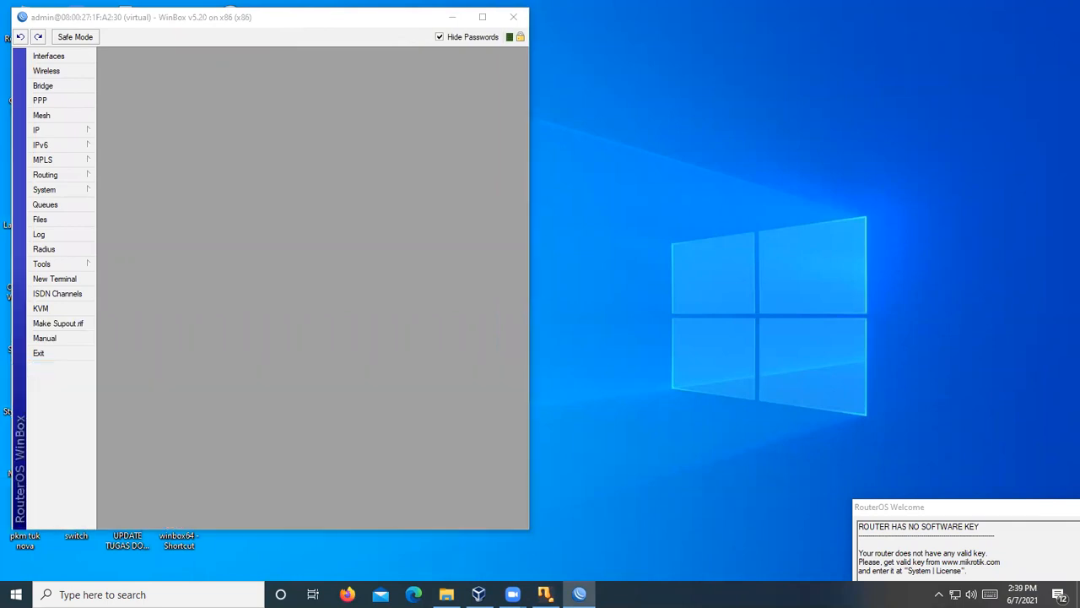
pyautogui.click(545, 594)
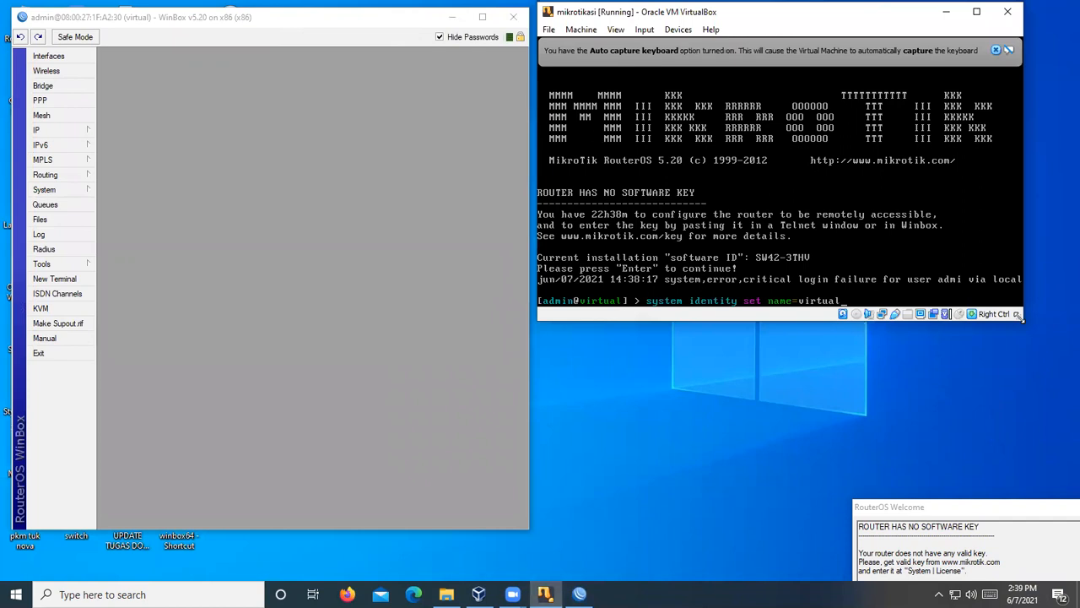
pyautogui.moveTo(1020, 317); pyautogui.dragTo(1018, 509)
pyautogui.click(152, 594)
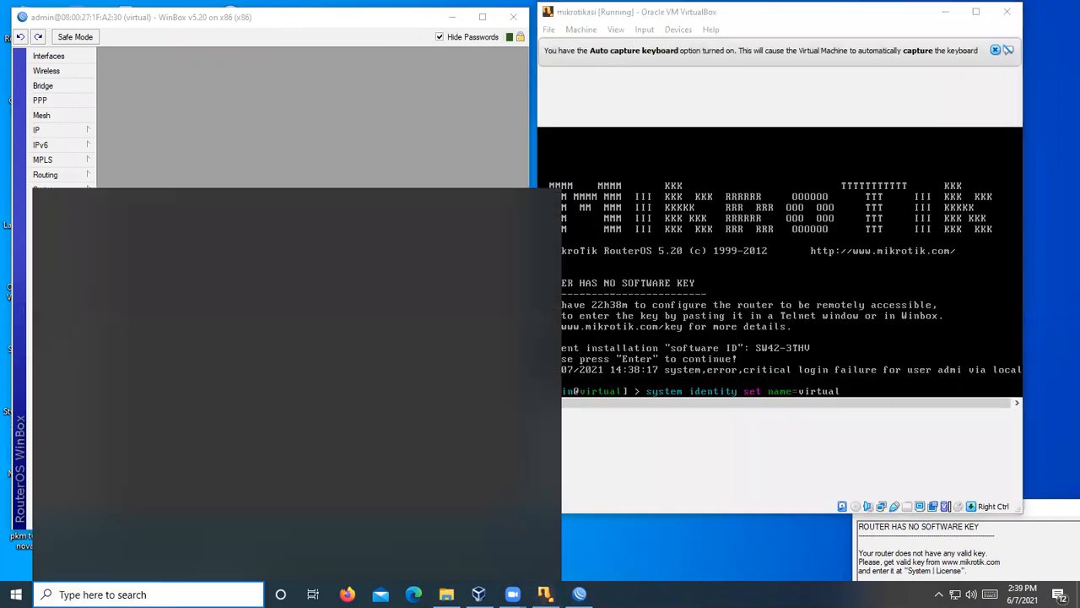
# - Launch Word 2013 and select the topology diagram in the hotspot configuration document
pyautogui.click(288, 297)
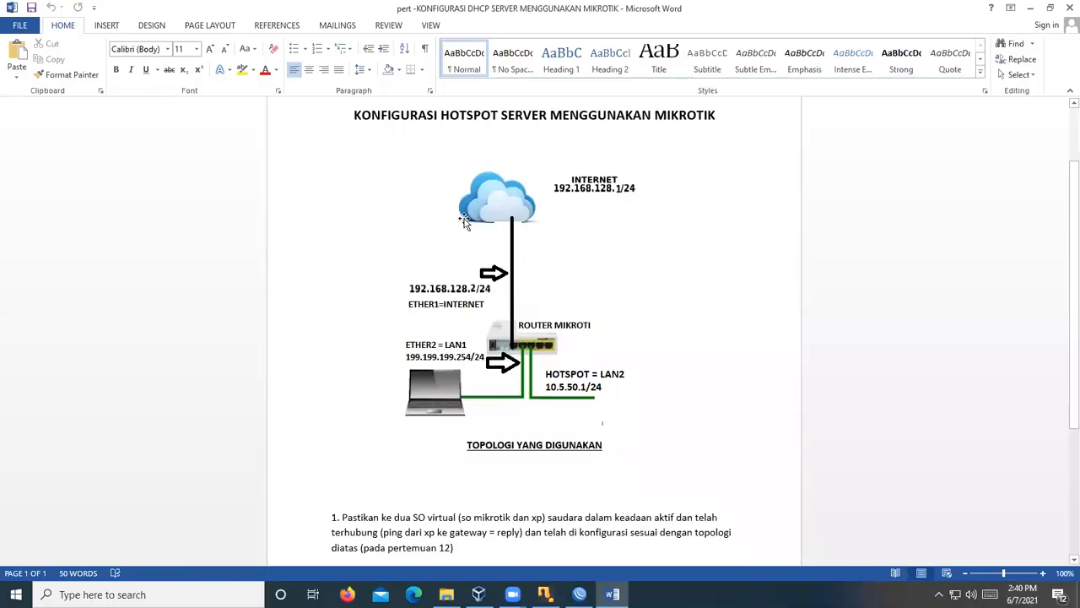
pyautogui.click(528, 250)
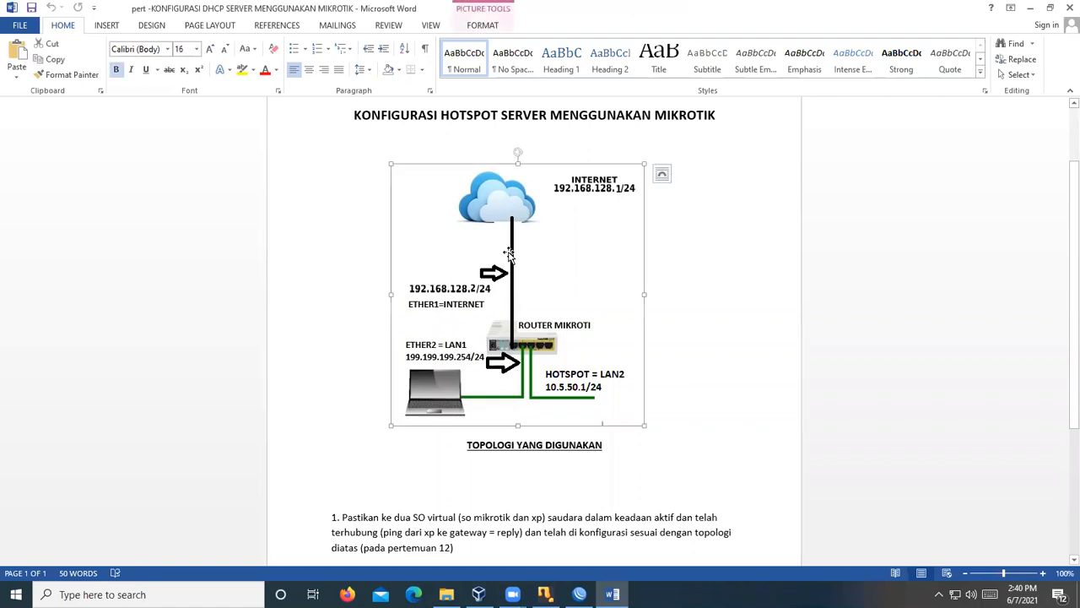
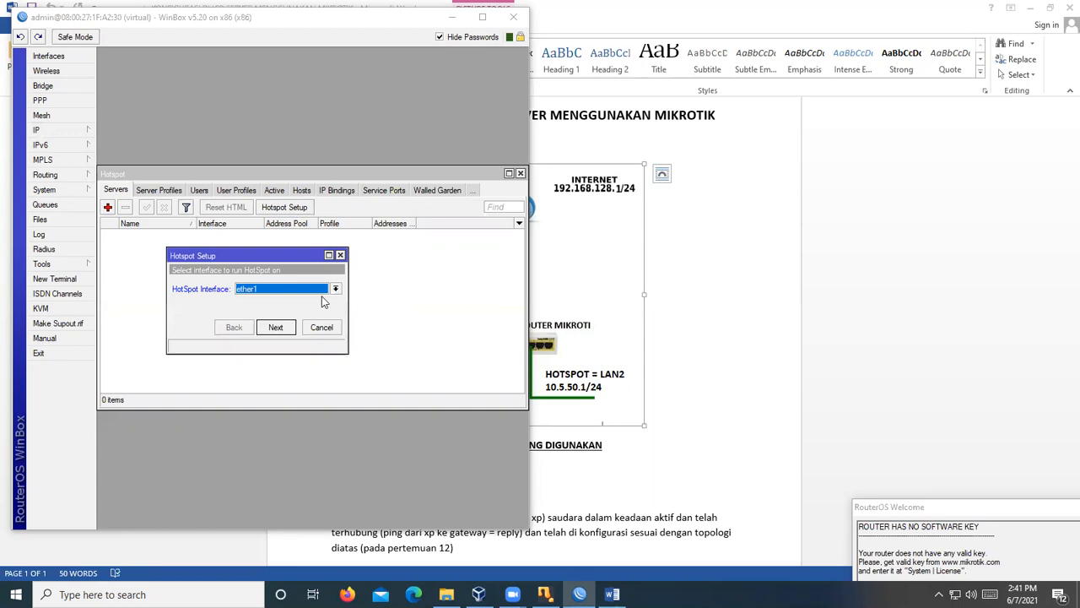
# - Check the hotspot interface choices, then dismiss the dropdown without selecting an interface
pyautogui.click(335, 289)
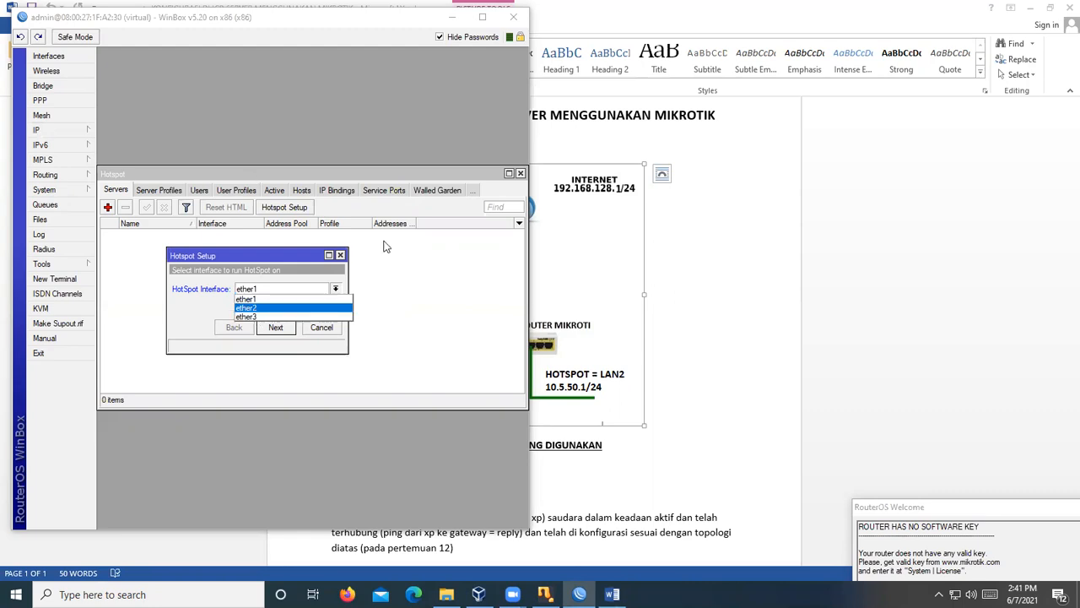
pyautogui.click(98, 65)
# - Rename ether1 to INTERNET, then dismiss the router-disconnected error and nudge the window down
pyautogui.click(67, 57)
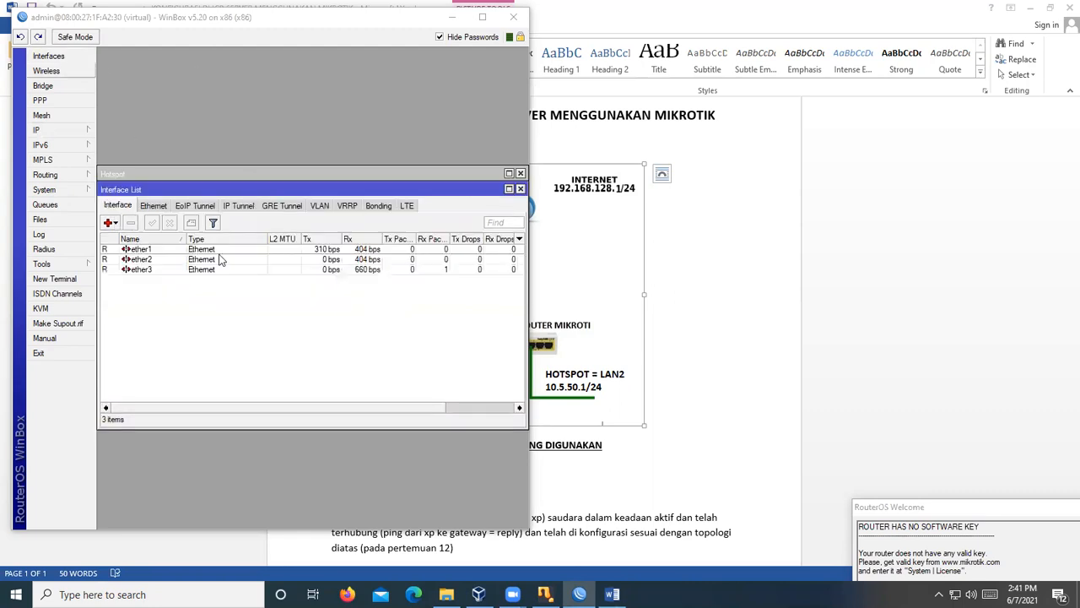
pyautogui.click(140, 250)
pyautogui.doubleClick(140, 251)
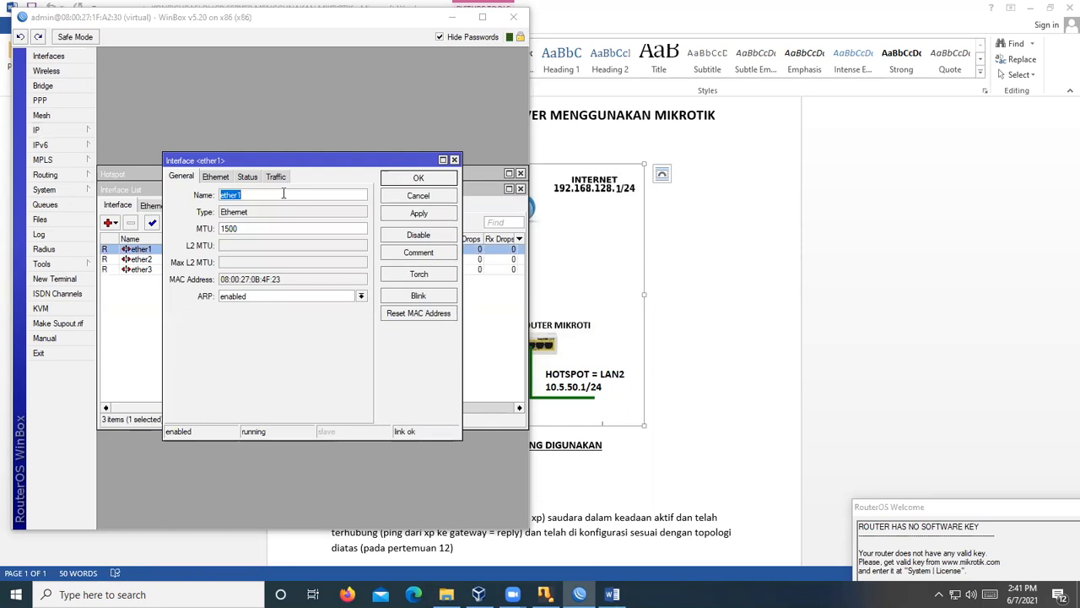
pyautogui.write('INTERNET')
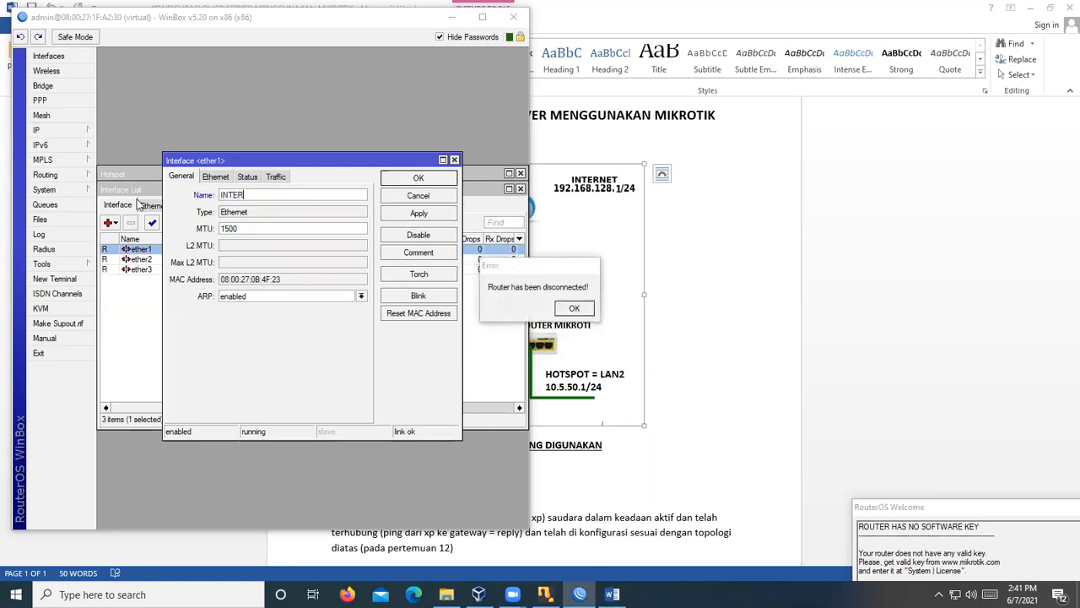
pyautogui.click(410, 181)
pyautogui.click(418, 178)
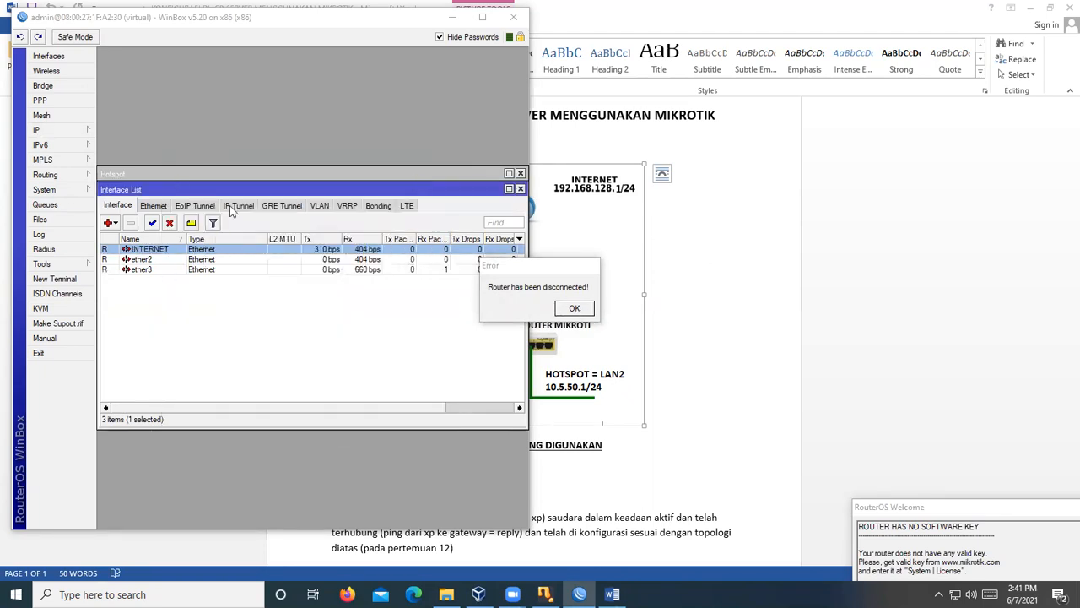
pyautogui.click(574, 309)
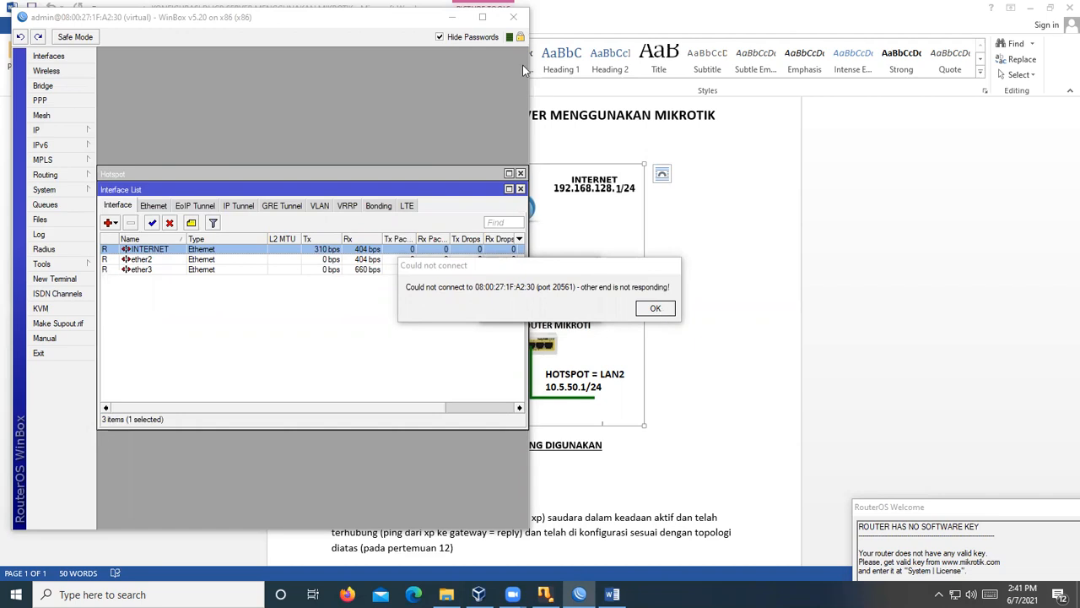
pyautogui.moveTo(83, 20); pyautogui.dragTo(88, 76)
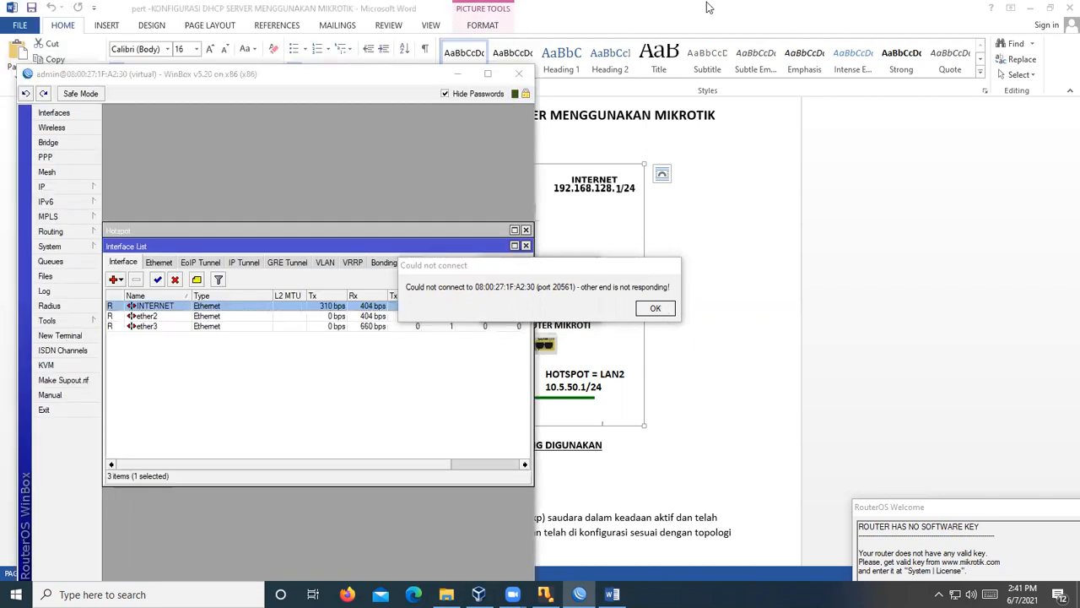
# - Clear the desktop, relaunch WinBox and reconnect to the virtual router from the neighbor list
pyautogui.click(1033, 8)
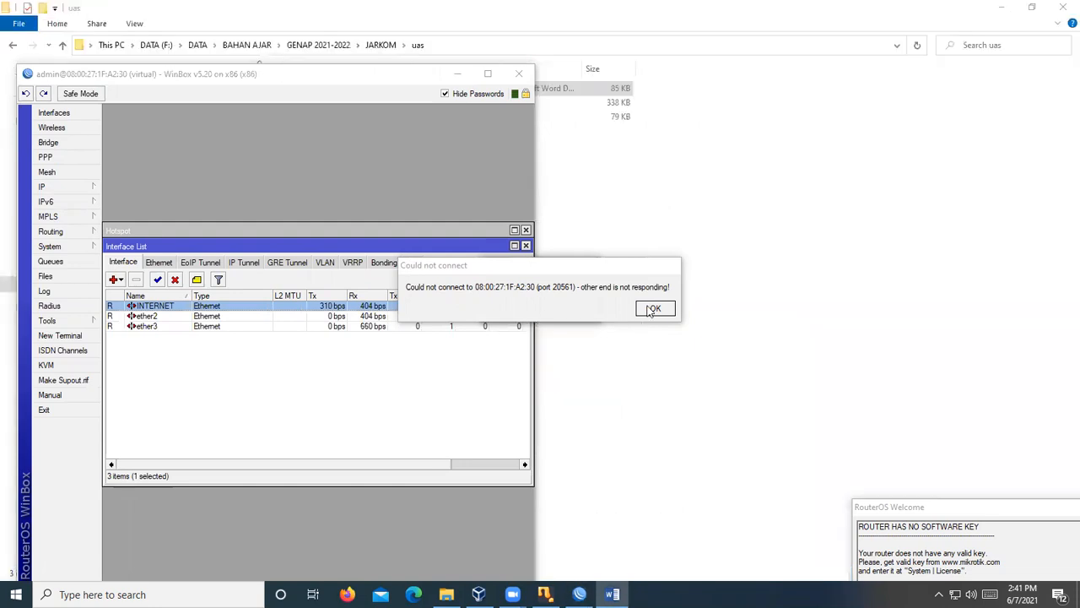
pyautogui.click(1000, 8)
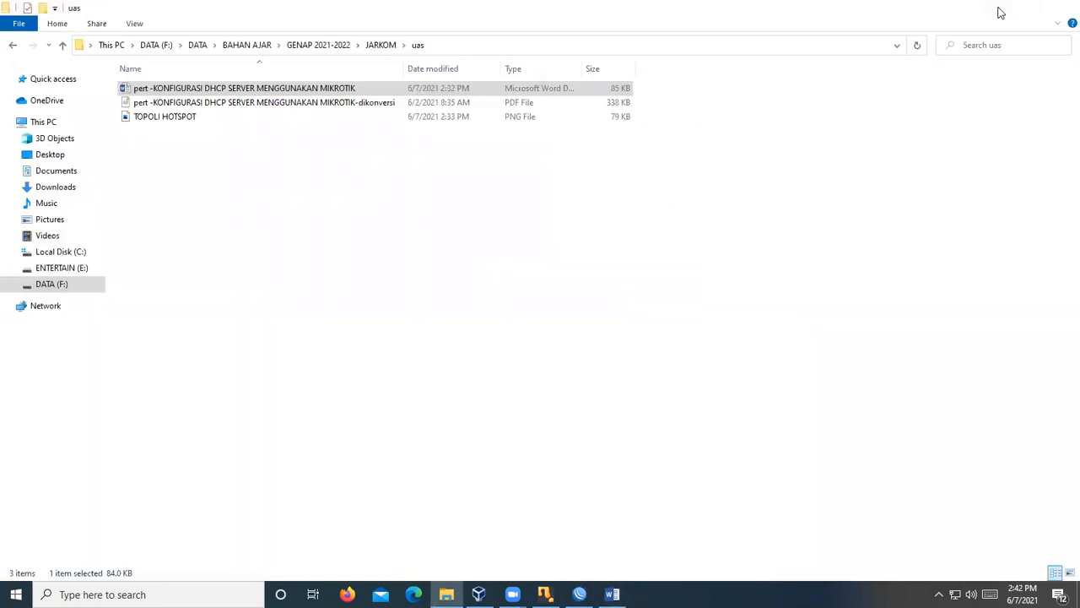
pyautogui.click(946, 14)
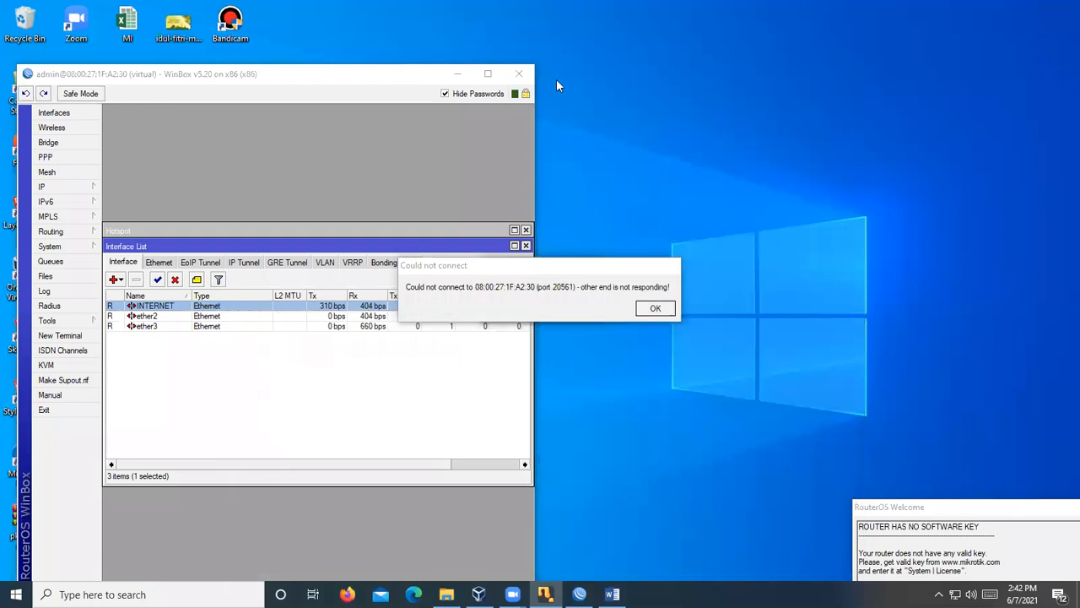
pyautogui.click(457, 73)
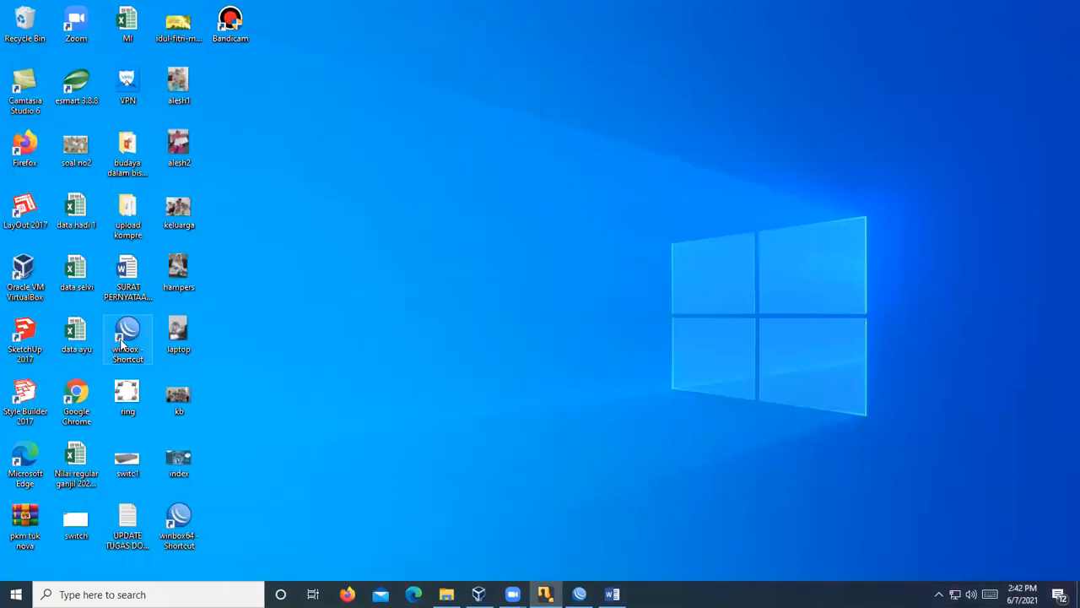
pyautogui.doubleClick(127, 339)
pyautogui.click(431, 123)
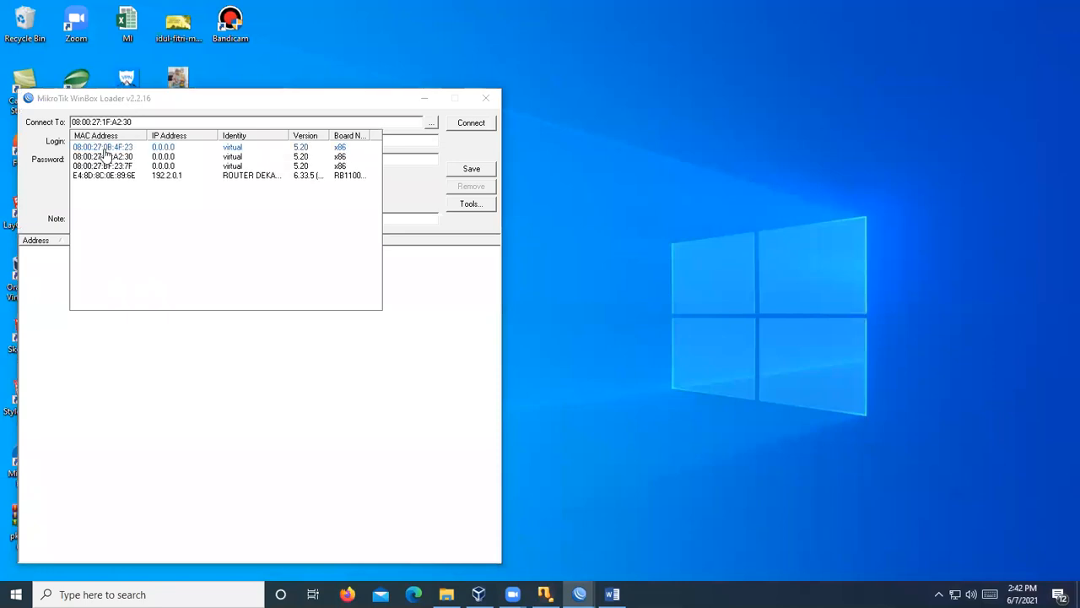
pyautogui.click(115, 156)
pyautogui.click(460, 123)
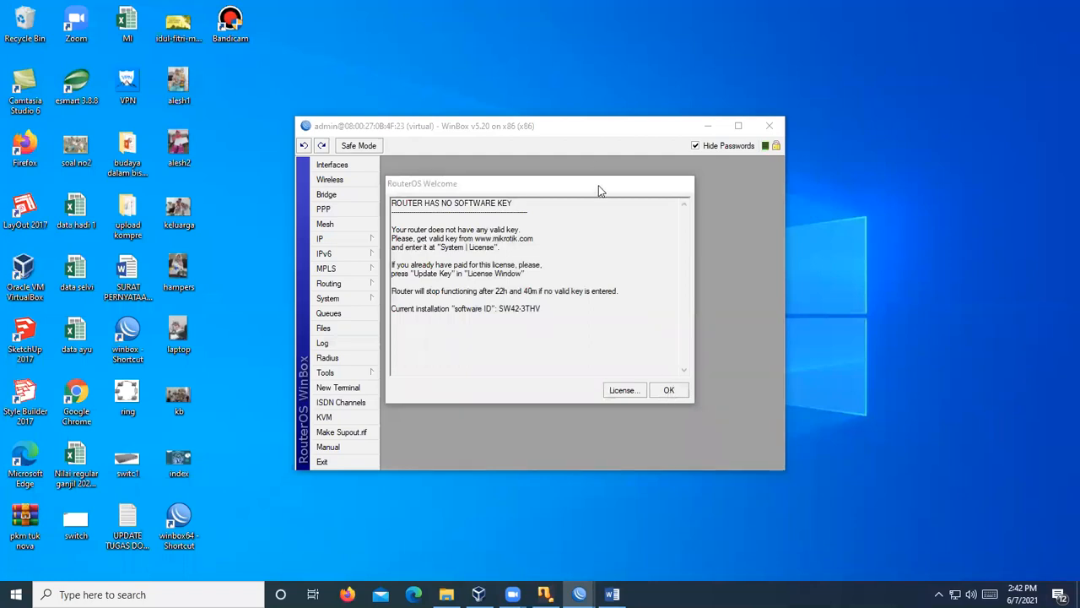
# - Move the welcome notice aside, enlarge WinBox at top-left and raise the RouterOS console
pyautogui.moveTo(600, 189); pyautogui.dragTo(1050, 389)
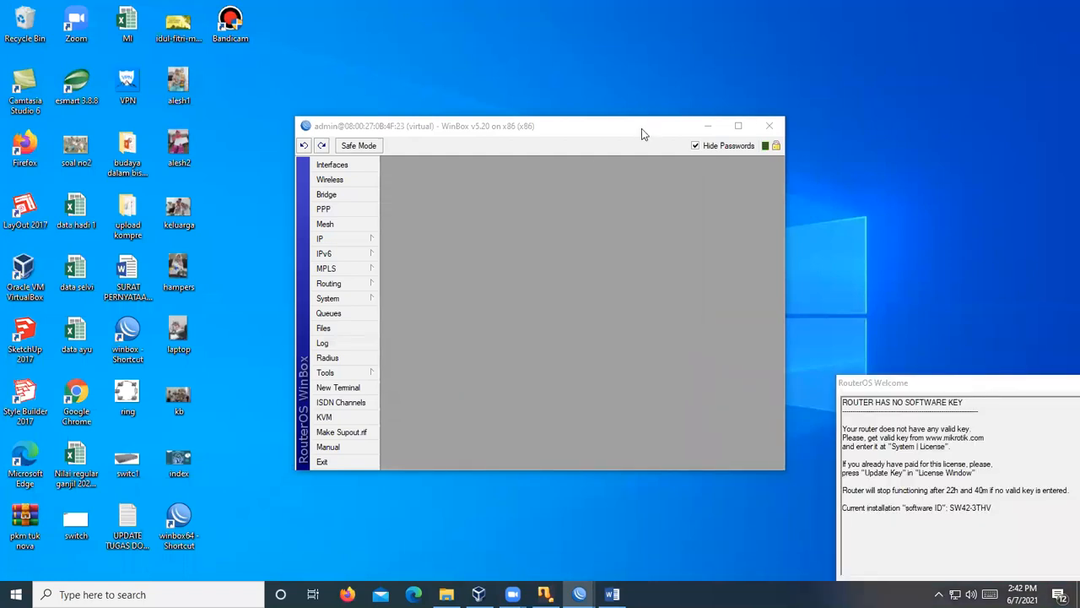
pyautogui.moveTo(641, 131); pyautogui.dragTo(363, 48)
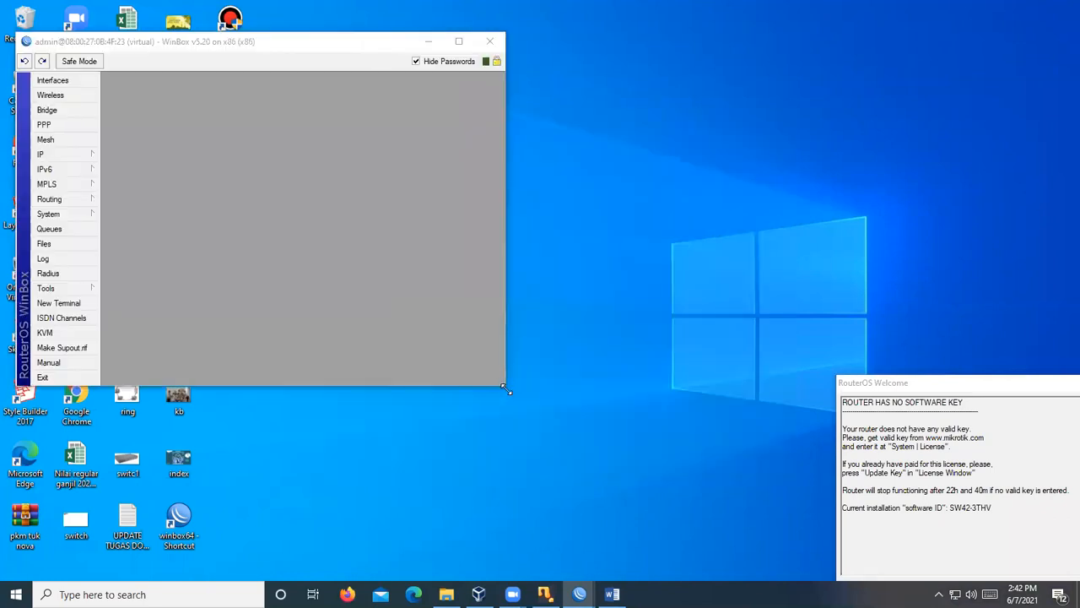
pyautogui.moveTo(507, 390); pyautogui.dragTo(533, 572)
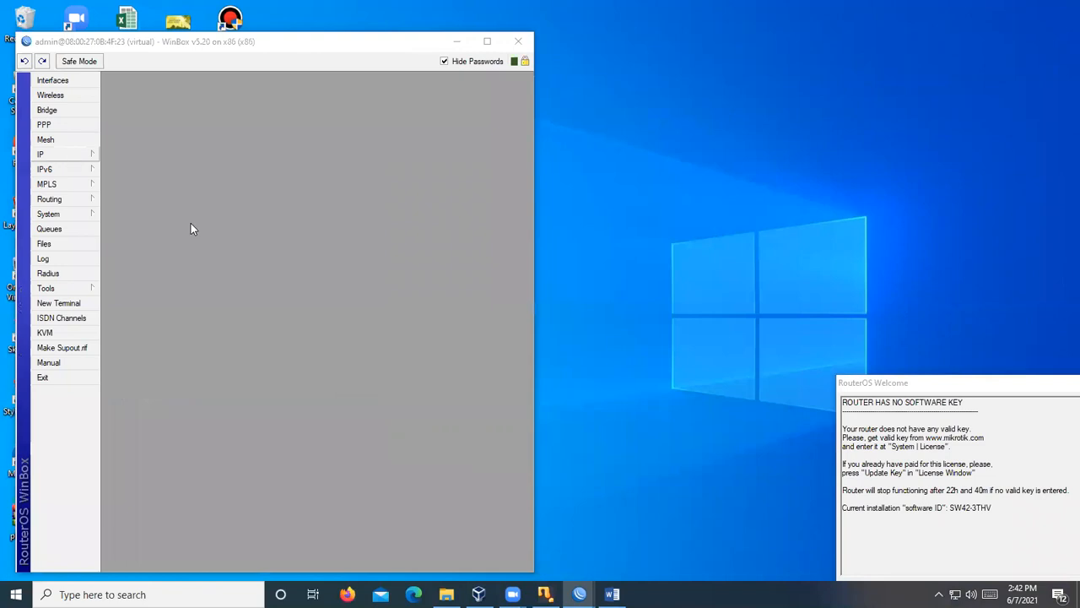
pyautogui.click(544, 594)
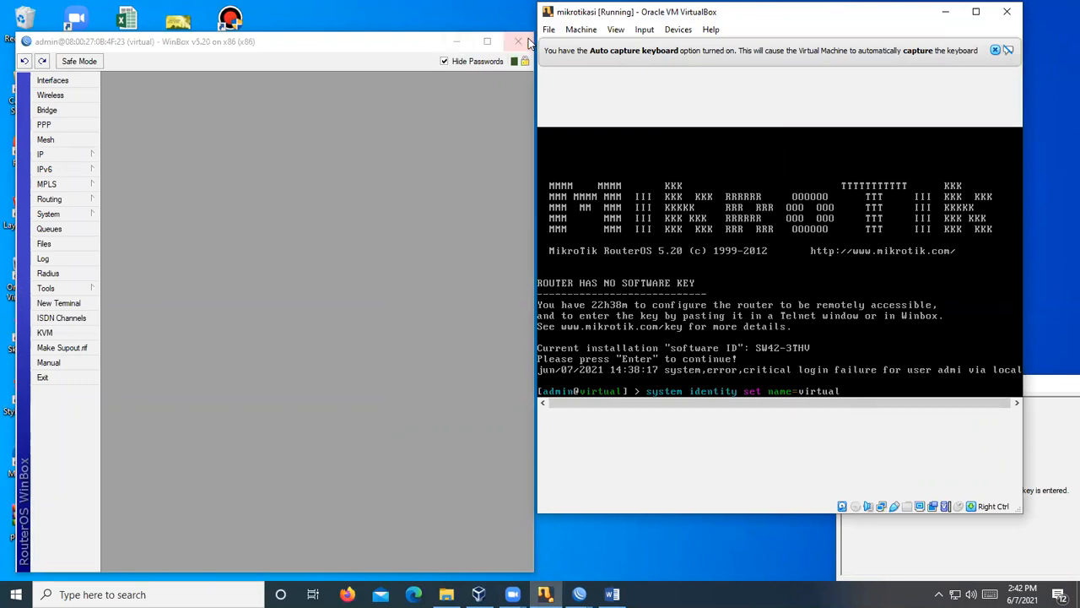
# - Rename ether1, ether2 and ether3 to INTERNET, LAN1 and LAN2 in the Interface List
pyautogui.click(49, 84)
pyautogui.doubleClick(160, 267)
pyautogui.write('INTERNET')
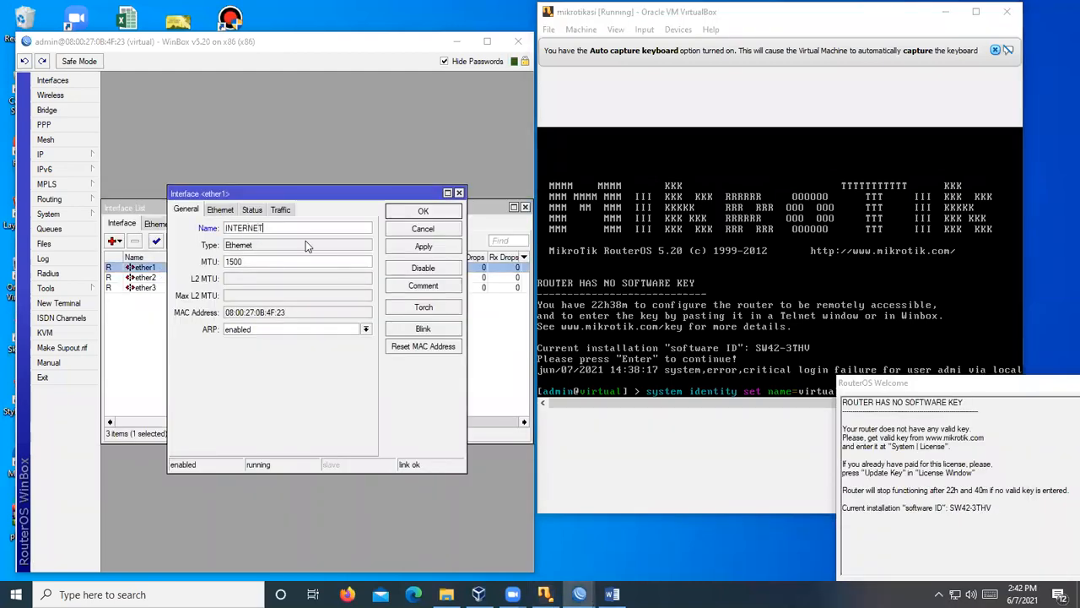
pyautogui.click(428, 212)
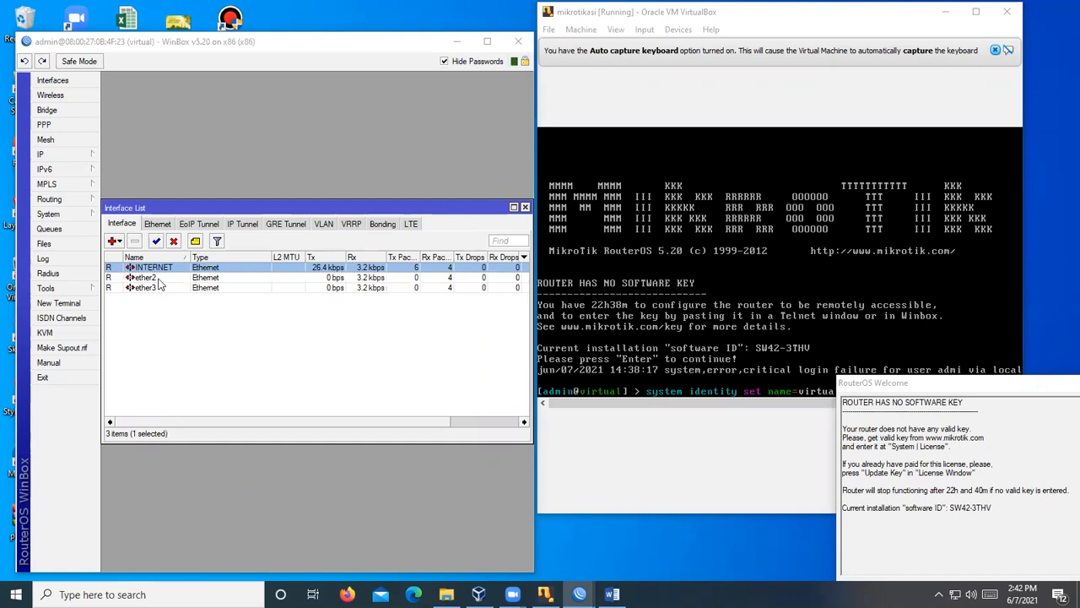
pyautogui.doubleClick(158, 279)
pyautogui.write('LAN1')
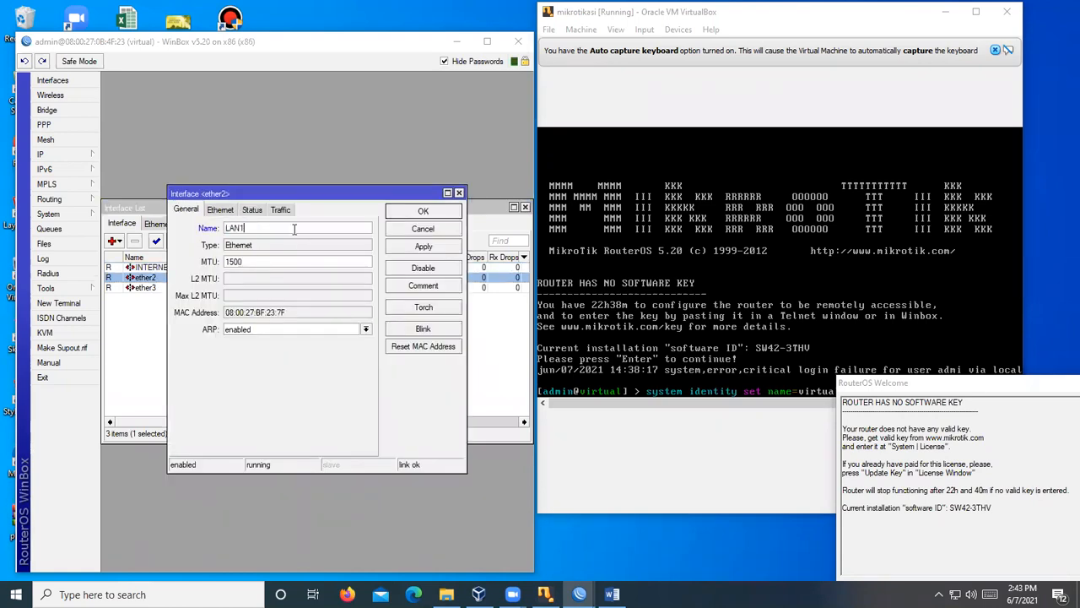
pyautogui.click(390, 213)
pyautogui.doubleClick(167, 288)
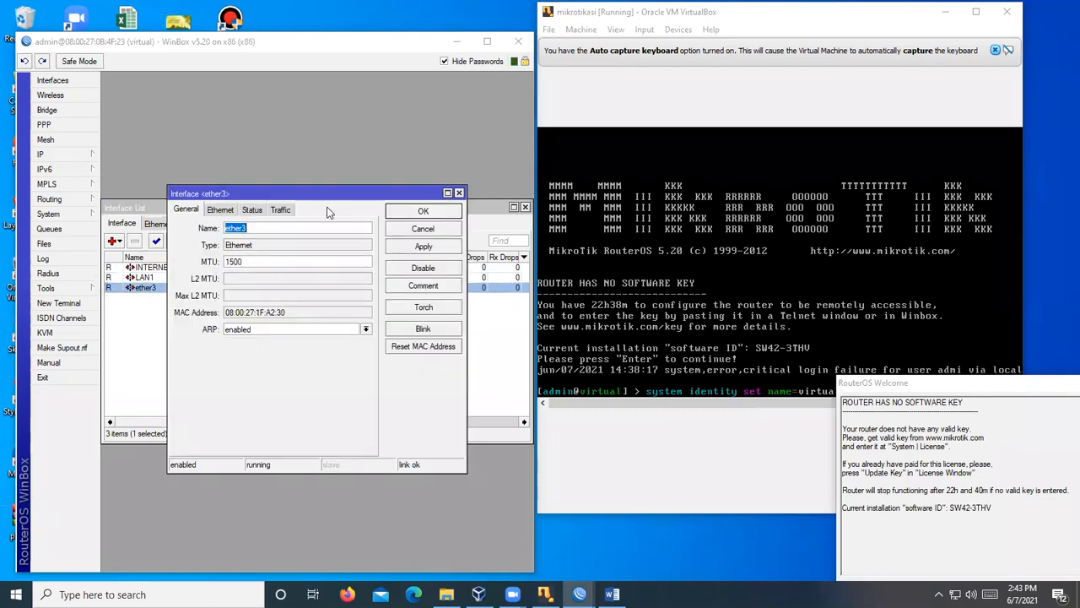
pyautogui.write('LAN2')
pyautogui.click(417, 216)
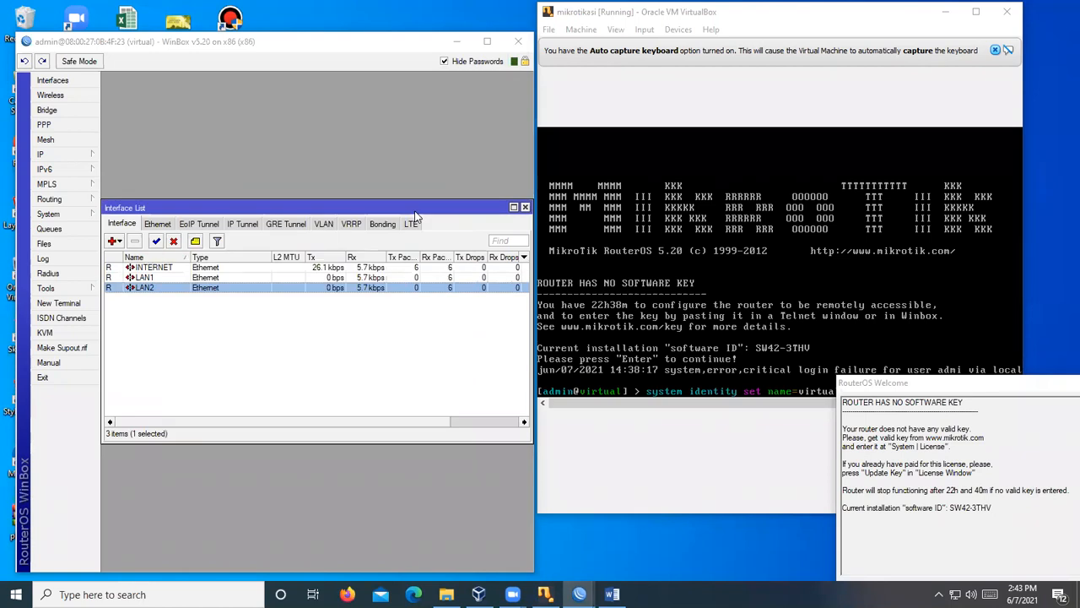
# - Start Hotspot Setup under IP > Hotspot on interface LAN2 and advance to the address page
pyautogui.click(71, 157)
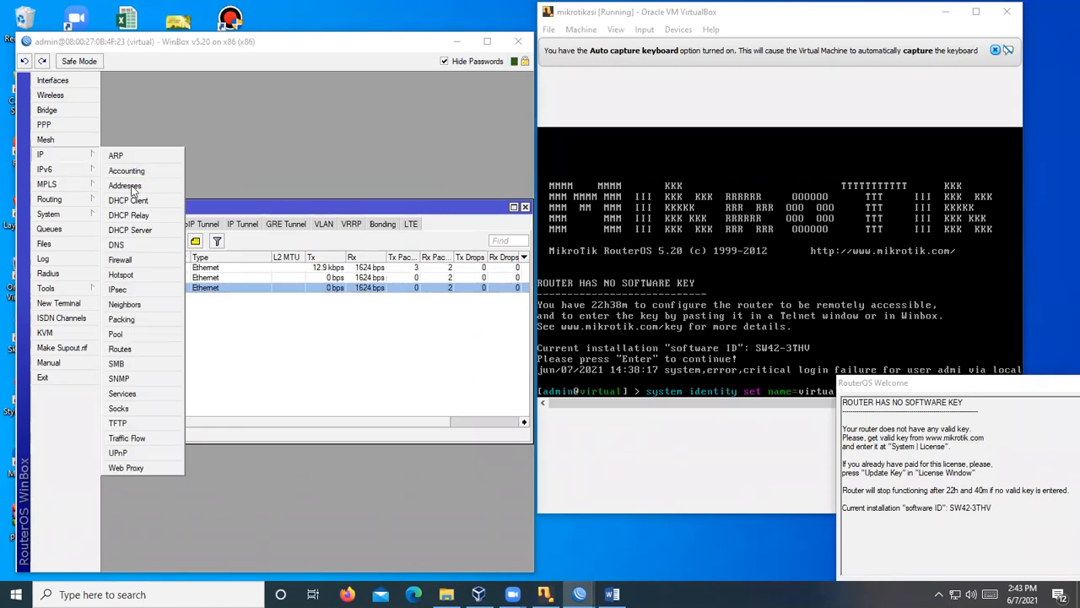
pyautogui.click(125, 274)
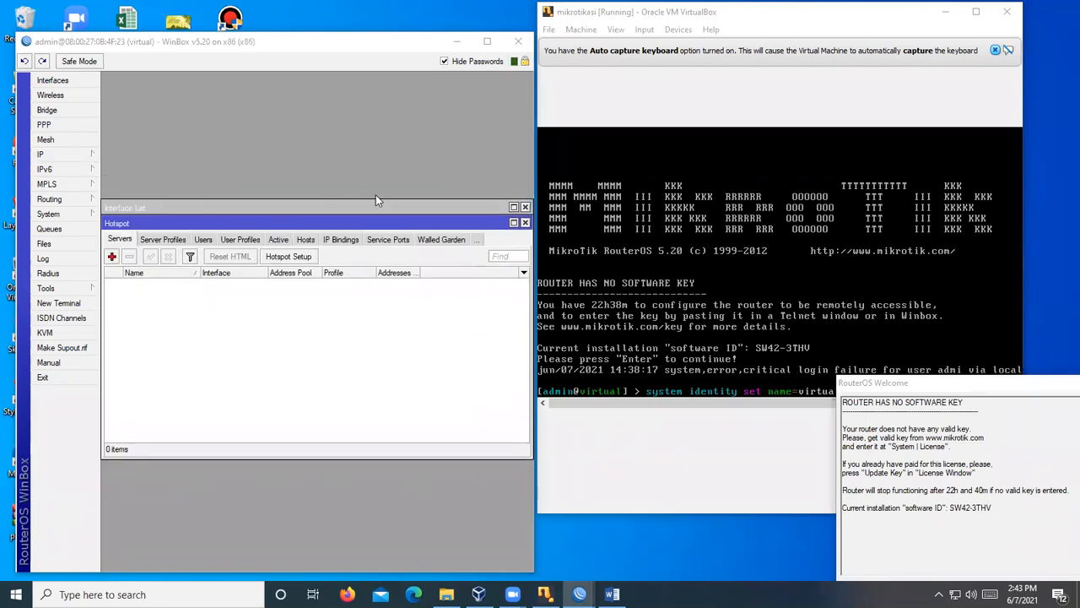
pyautogui.click(304, 257)
pyautogui.click(392, 311)
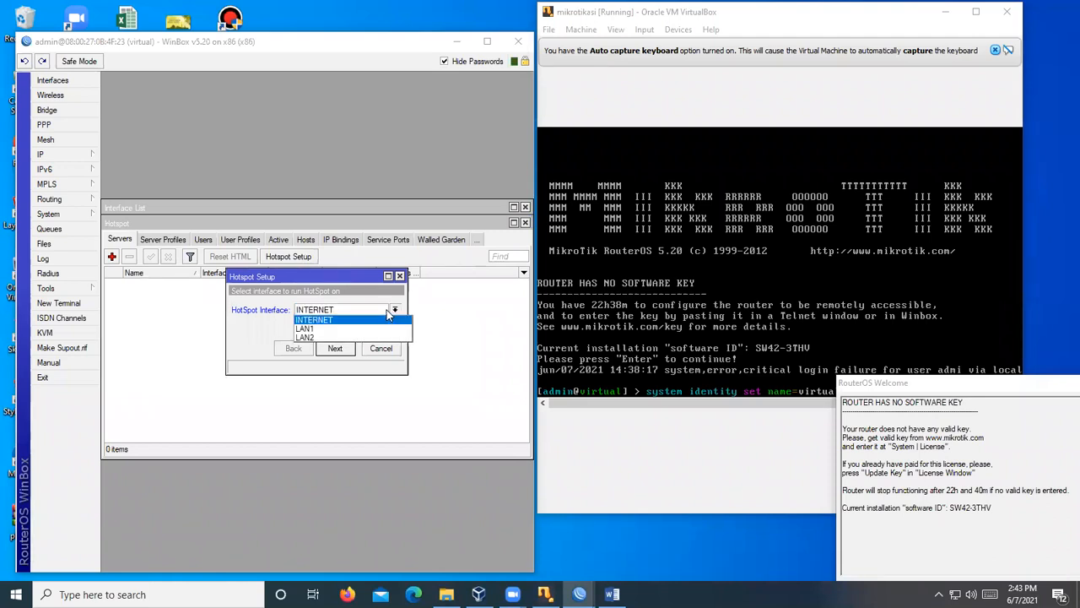
pyautogui.click(333, 338)
pyautogui.click(334, 348)
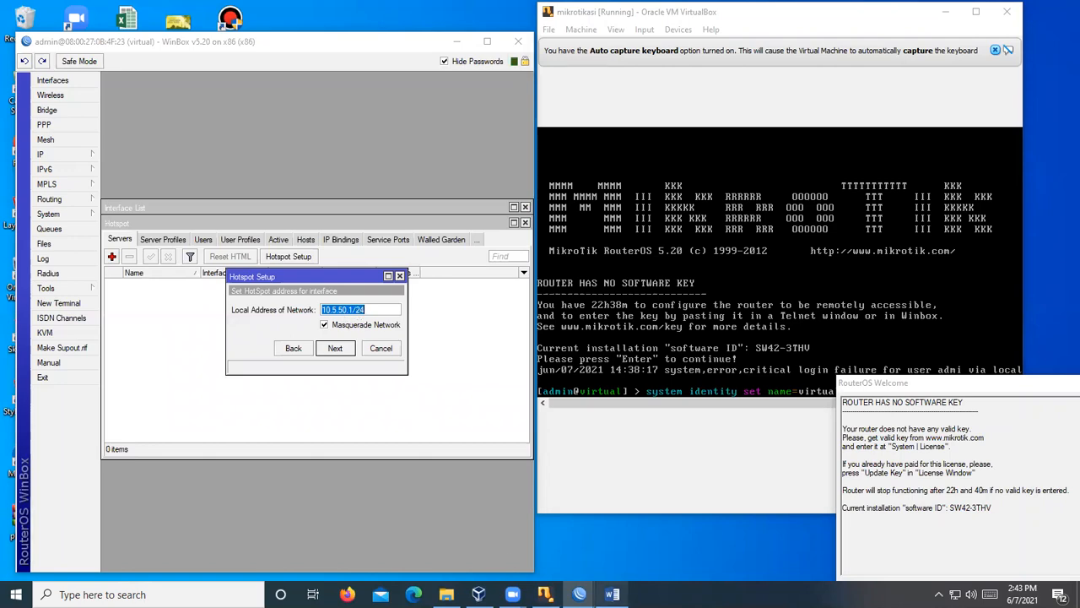
pyautogui.click(612, 594)
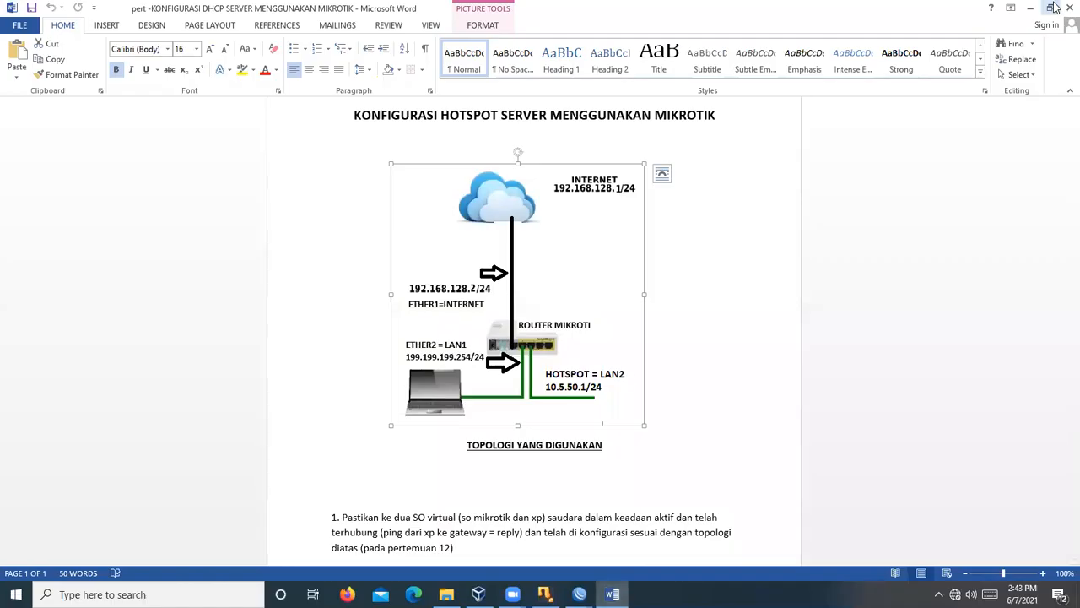
# - Dock Word to the right half, accept 10.5.50.1/24, and bring up the disconnection error
pyautogui.click(1048, 6)
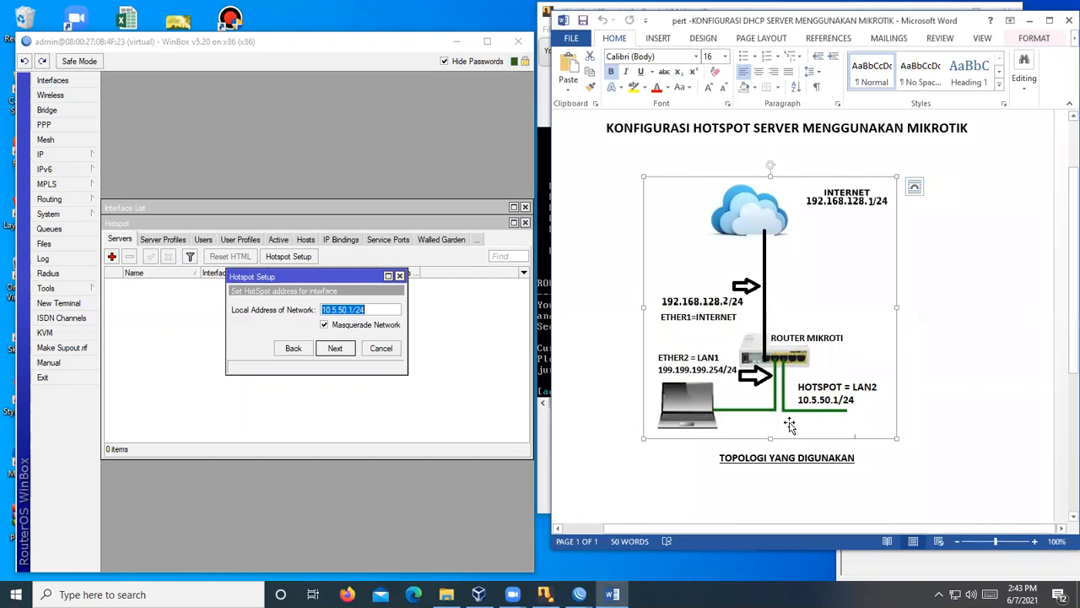
pyautogui.click(335, 348)
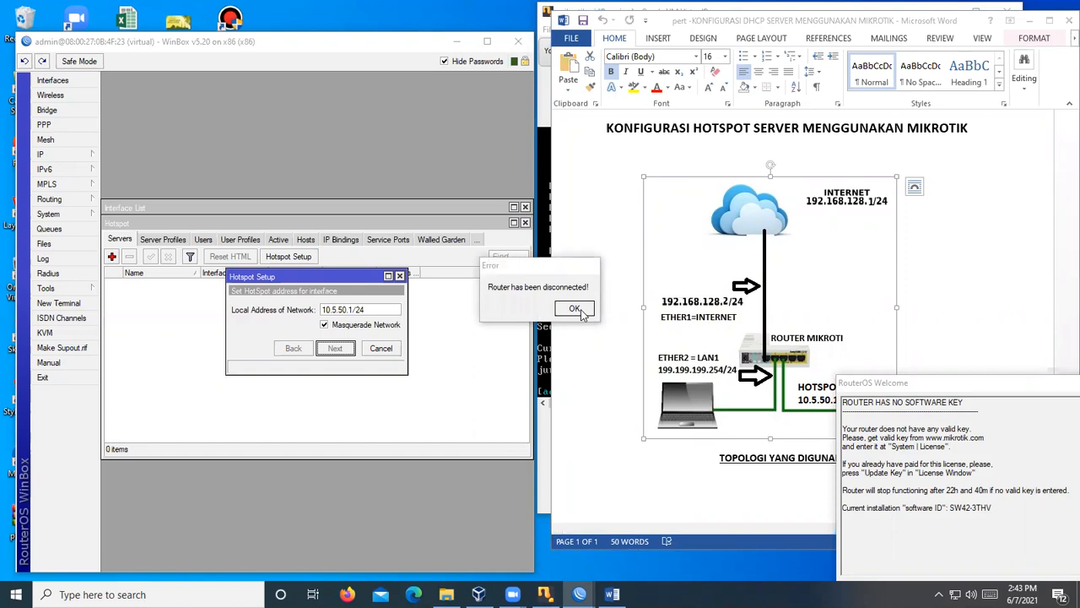
pyautogui.click(546, 208)
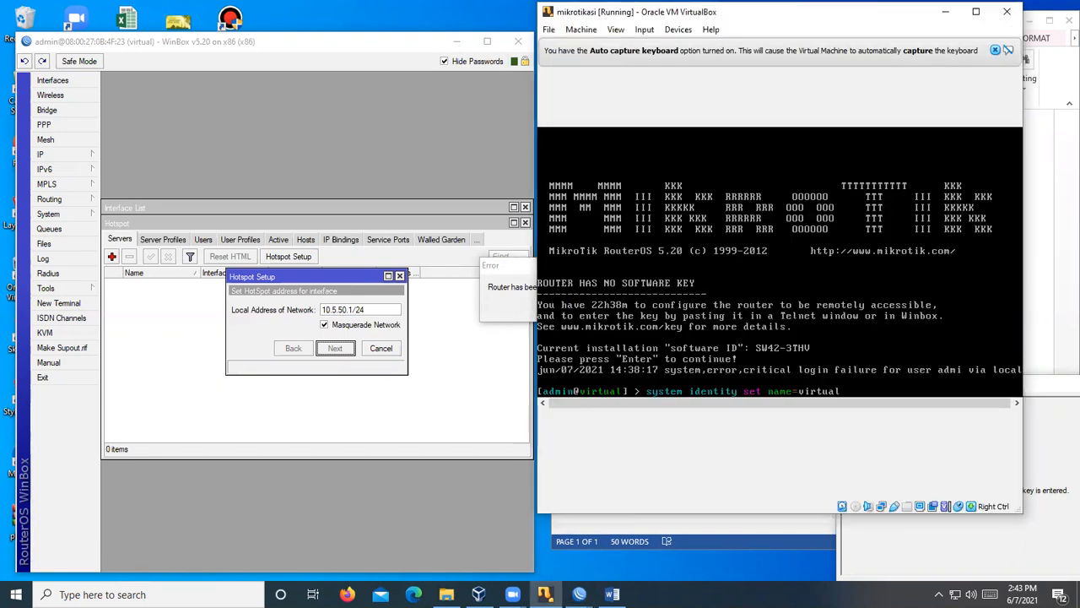
pyautogui.click(355, 348)
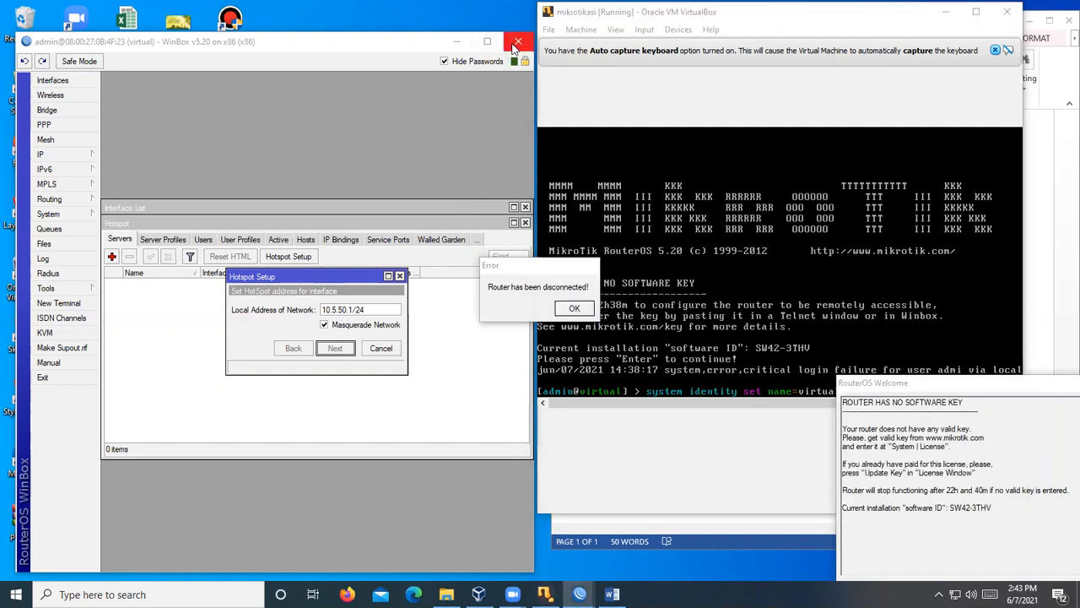
# - Accept local address 10.5.50.1/24, pool 10.5.50.2-10.5.50.254, no certificate and no SMTP server
pyautogui.click(525, 207)
pyautogui.click(525, 223)
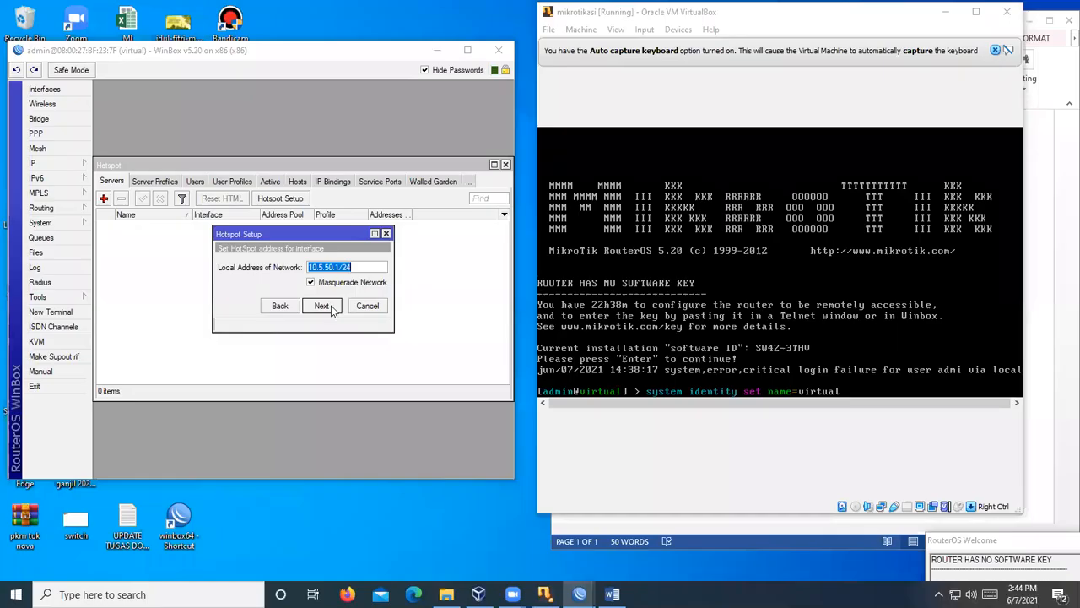
pyautogui.click(322, 305)
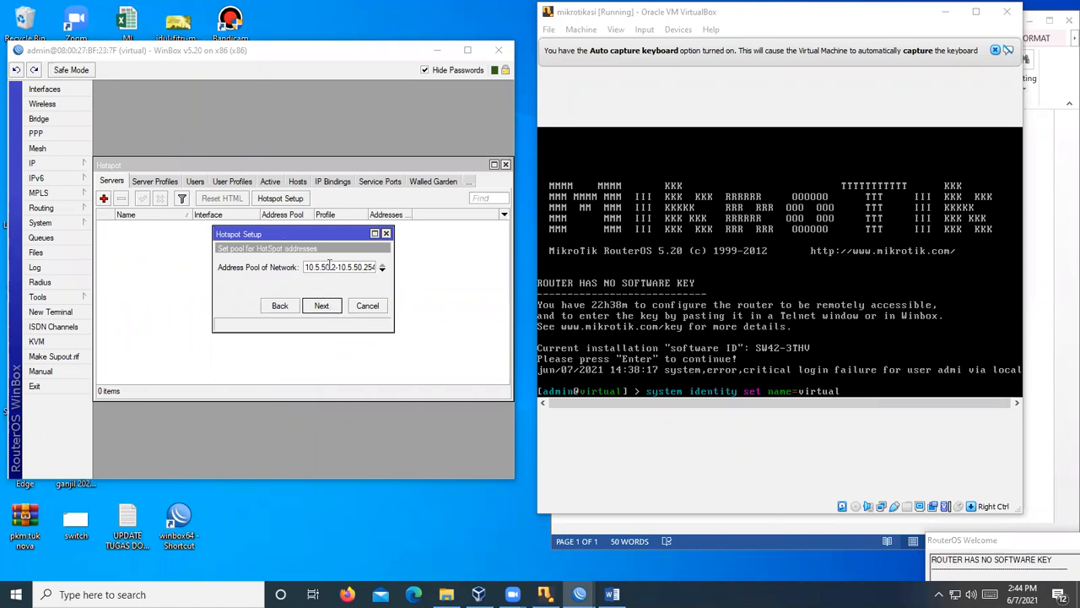
pyautogui.click(336, 269)
pyautogui.click(324, 306)
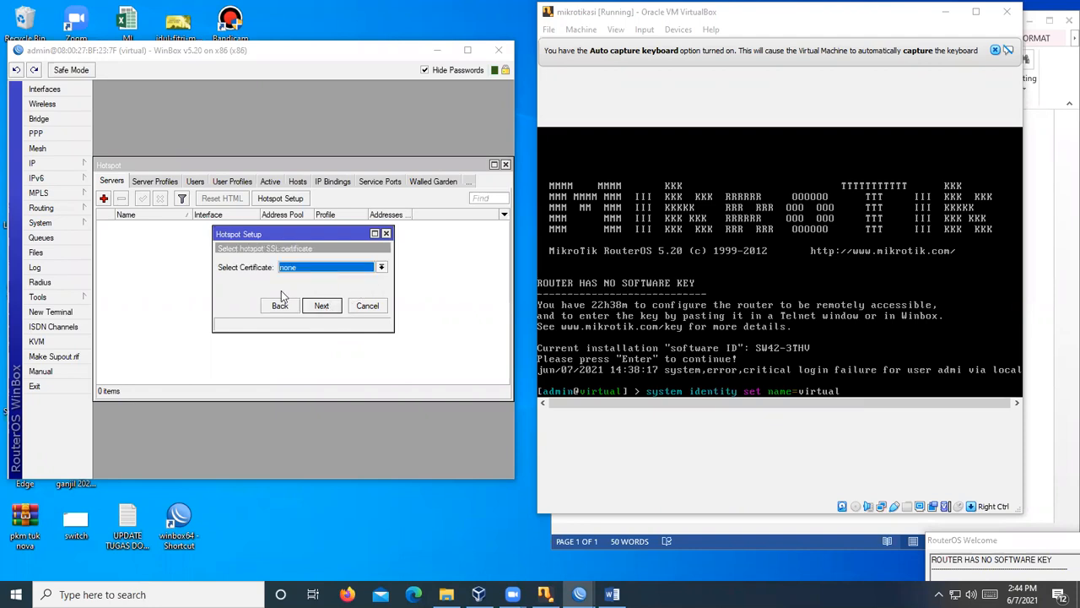
pyautogui.click(321, 306)
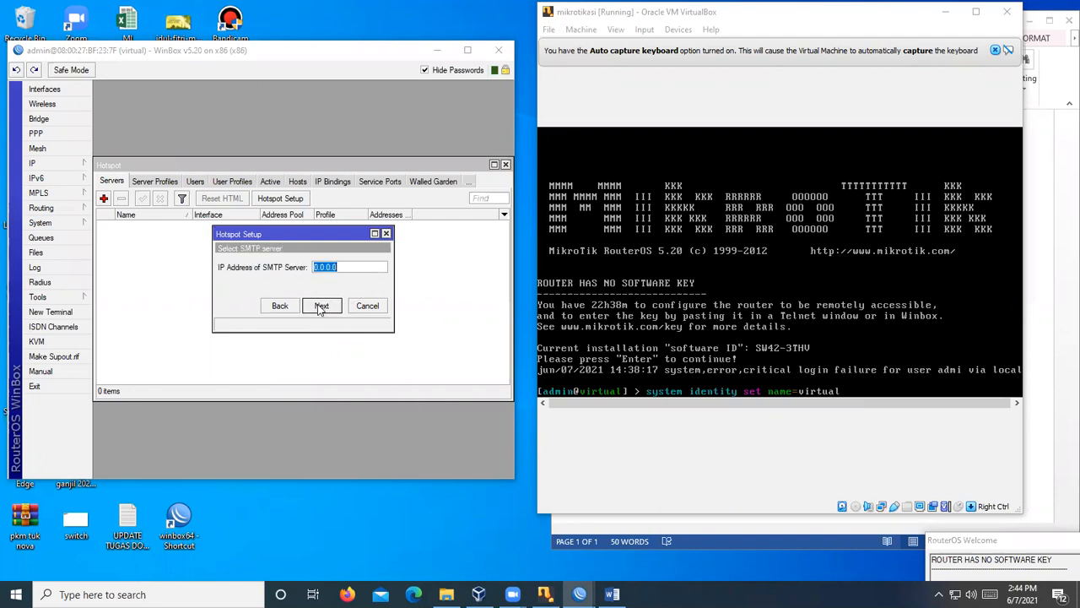
pyautogui.click(321, 309)
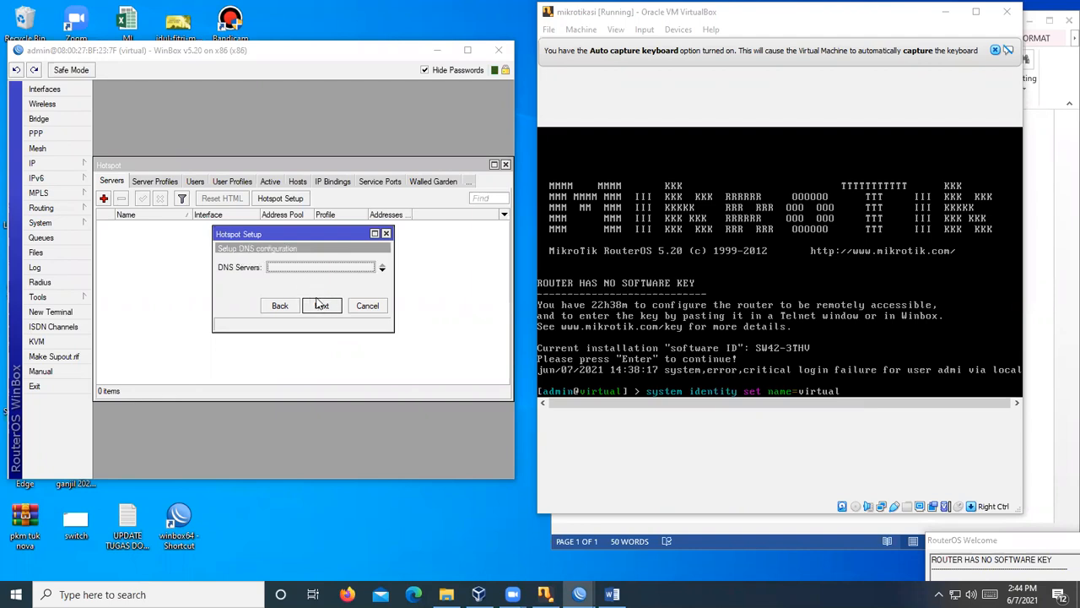
# - Keep the DNS servers and set the hotspot DNS name to lowercase sijarkom.net
pyautogui.click(321, 307)
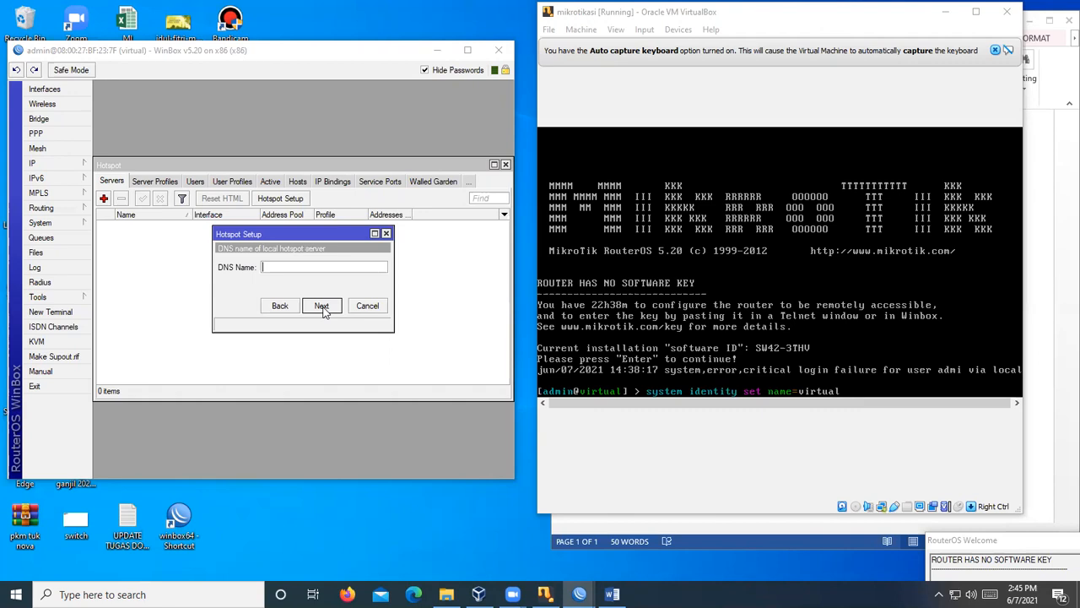
pyautogui.write('SIJARKOM.NET')
pyautogui.press('BackSpace')
pyautogui.press('BackSpace')
pyautogui.press('BackSpace')
pyautogui.press('BackSpace')
pyautogui.press('BackSpace')
pyautogui.press('BackSpace')
pyautogui.press('BackSpace')
pyautogui.press('BackSpace')
pyautogui.press('BackSpace')
pyautogui.press('BackSpace')
pyautogui.press('BackSpace')
pyautogui.press('BackSpace')
pyautogui.write('sijarkom.net')
pyautogui.click(322, 307)
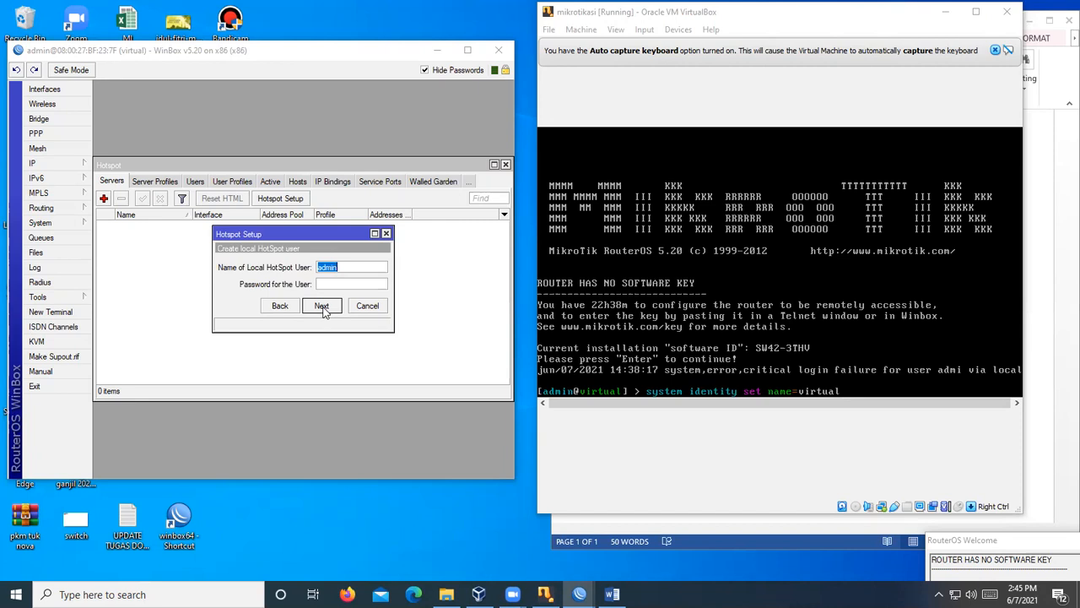
# - Finish the wizard with the admin user and show hotspot1's Users list
pyautogui.click(321, 306)
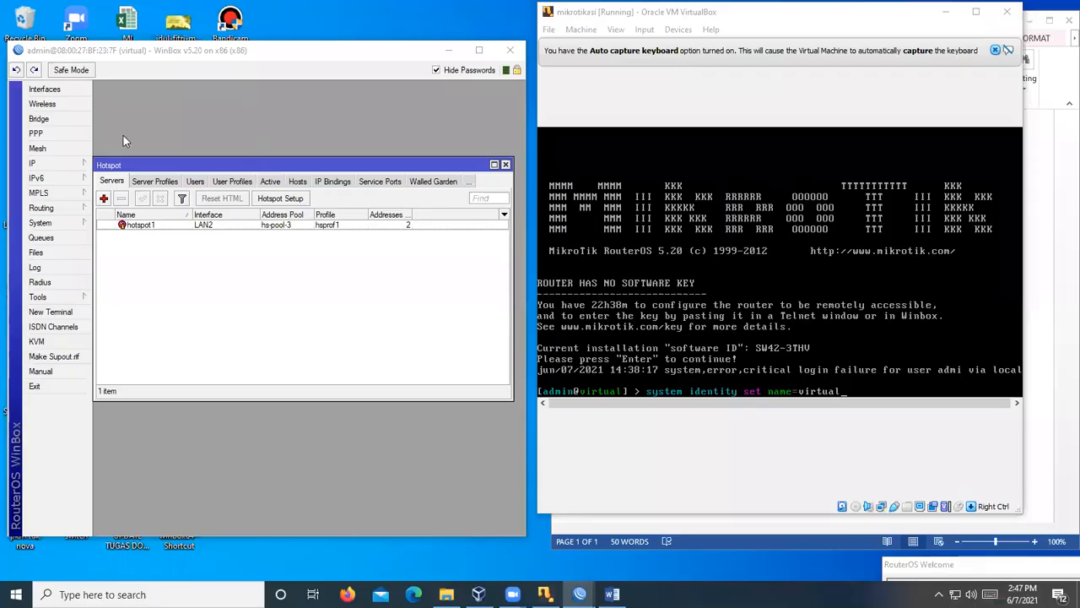
pyautogui.click(195, 182)
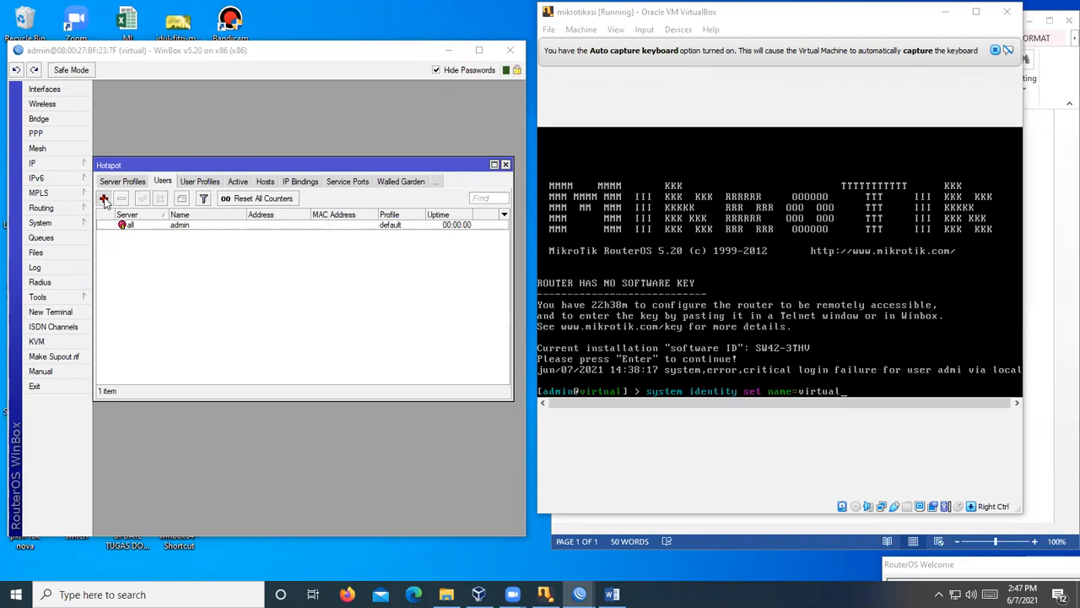
# - Add a new hotspot user, glance at its Limits and Stats tabs, keeping server all
pyautogui.click(104, 200)
pyautogui.moveTo(275, 220); pyautogui.dragTo(198, 242)
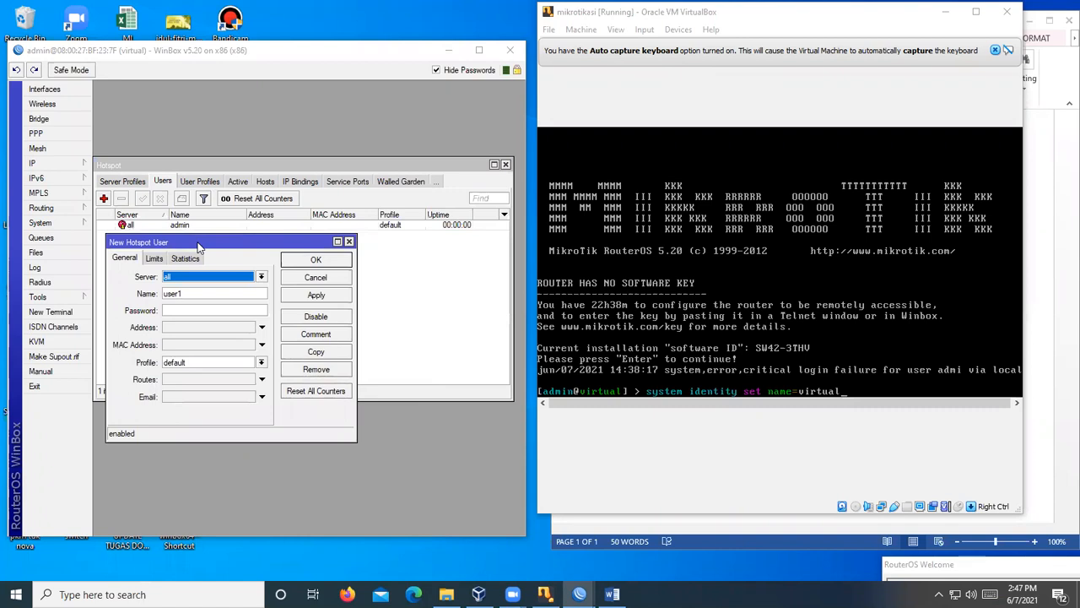
pyautogui.click(151, 259)
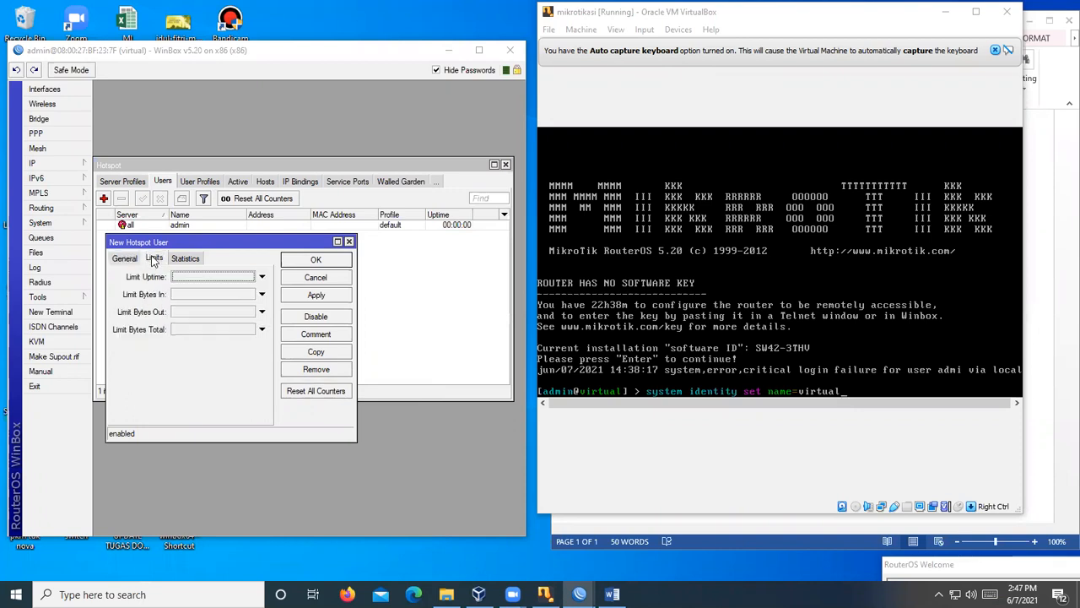
pyautogui.click(187, 259)
pyautogui.click(152, 259)
pyautogui.click(125, 259)
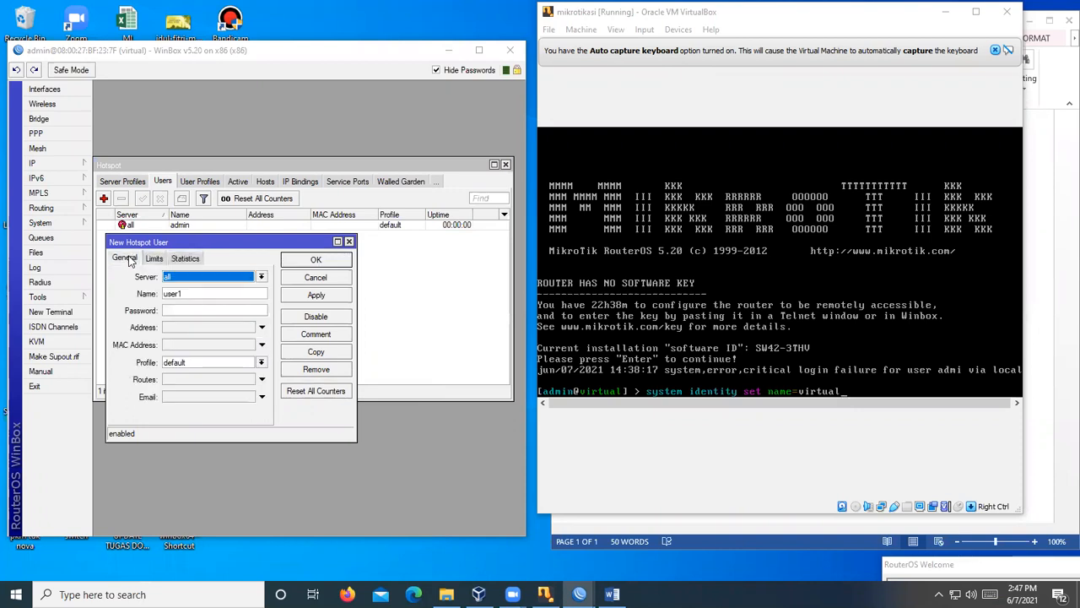
pyautogui.click(191, 281)
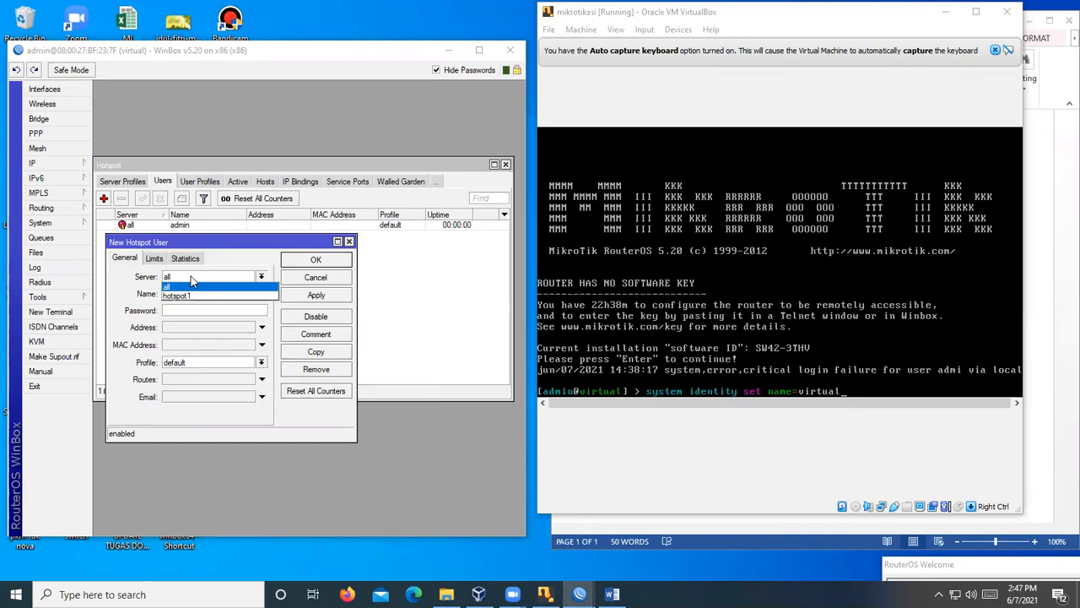
pyautogui.click(192, 281)
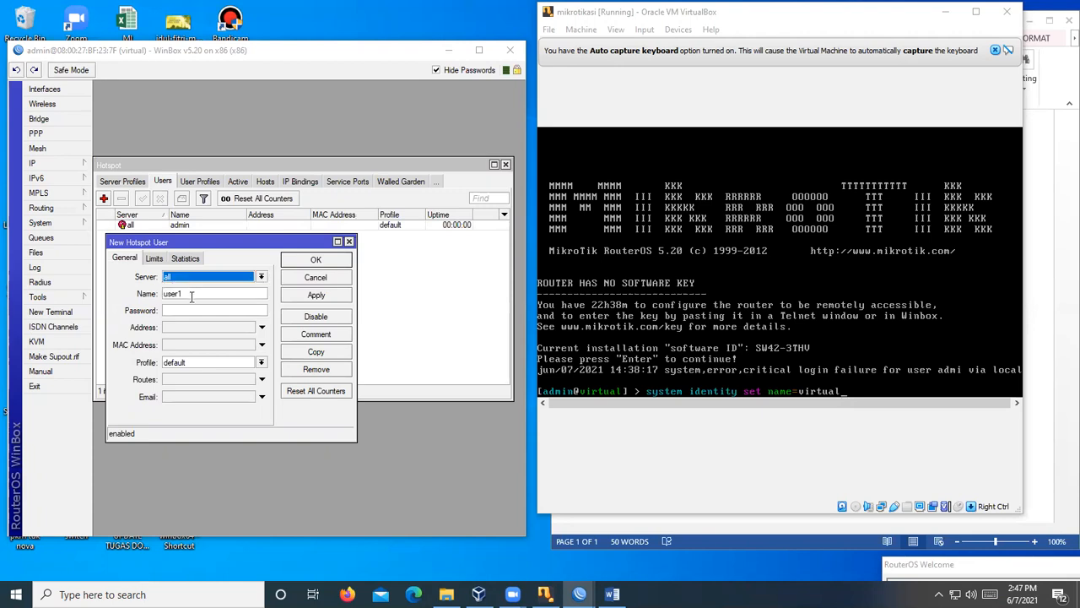
# - Name the user user1, enter a password, clear the fixed address and save it
pyautogui.click(191, 294)
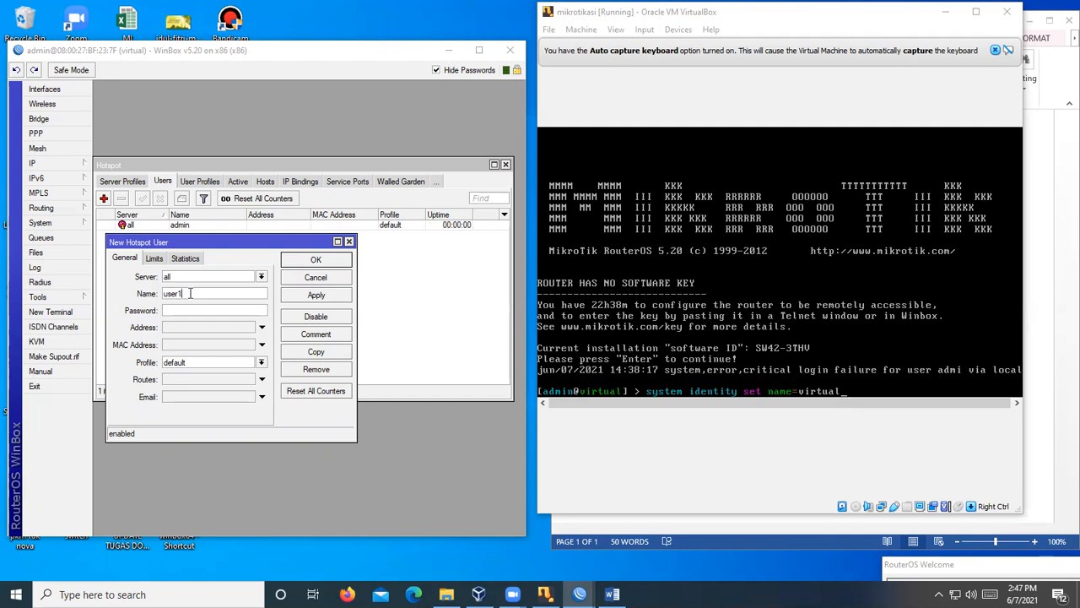
pyautogui.doubleClick(179, 293)
pyautogui.click(195, 312)
pyautogui.write('1')
pyautogui.click(254, 327)
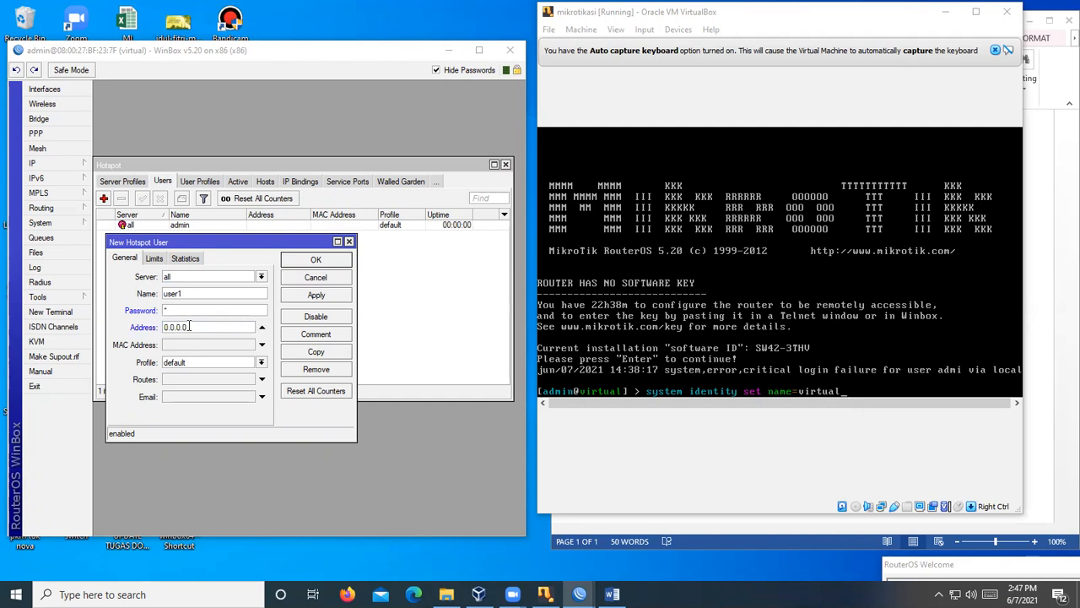
pyautogui.press('BackSpace')
pyautogui.click(262, 278)
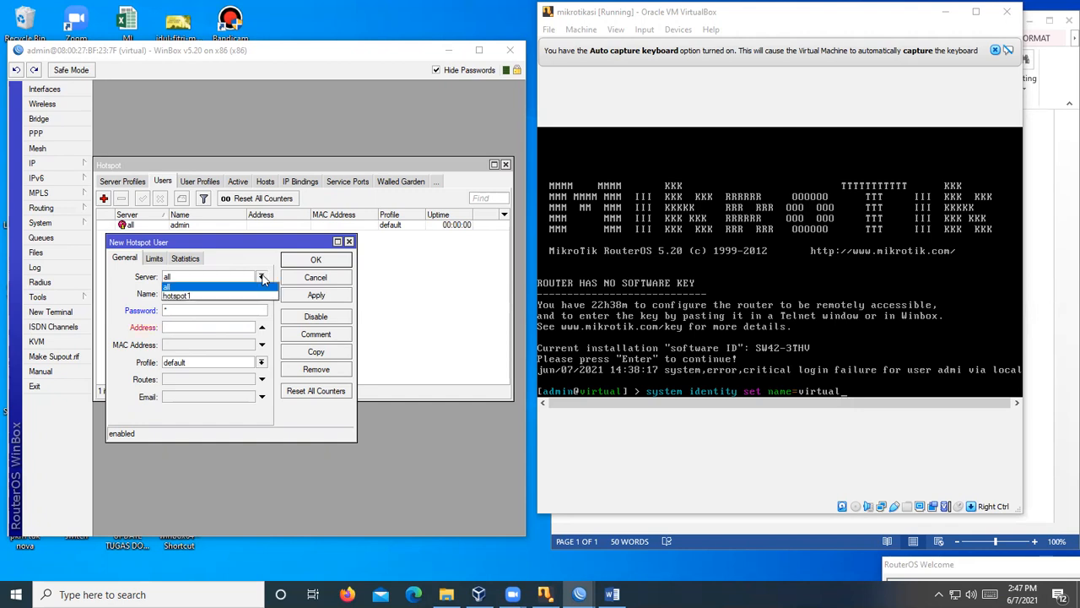
pyautogui.click(235, 287)
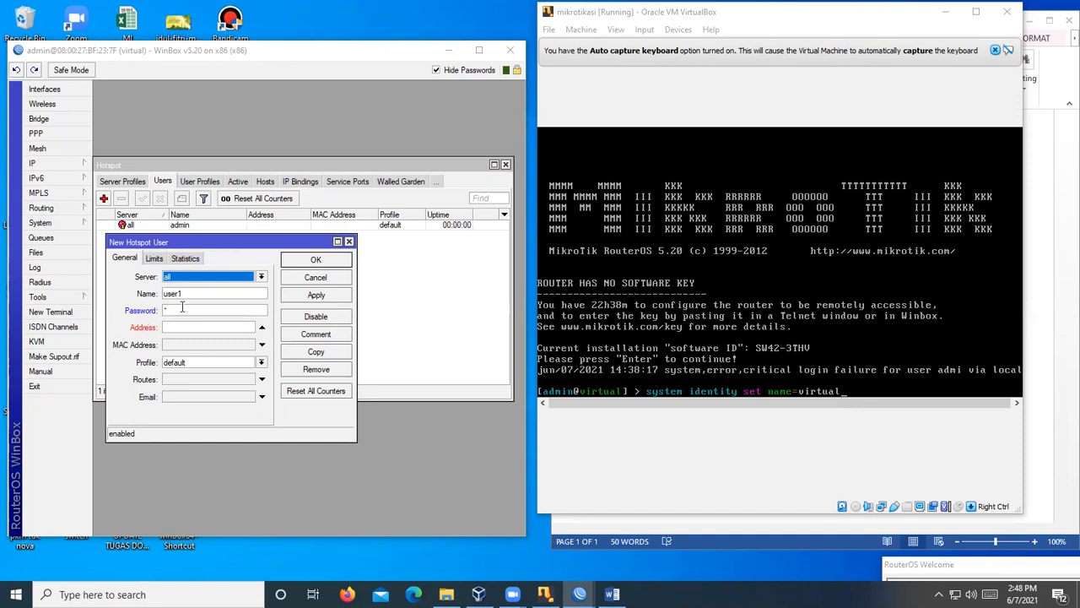
pyautogui.click(315, 259)
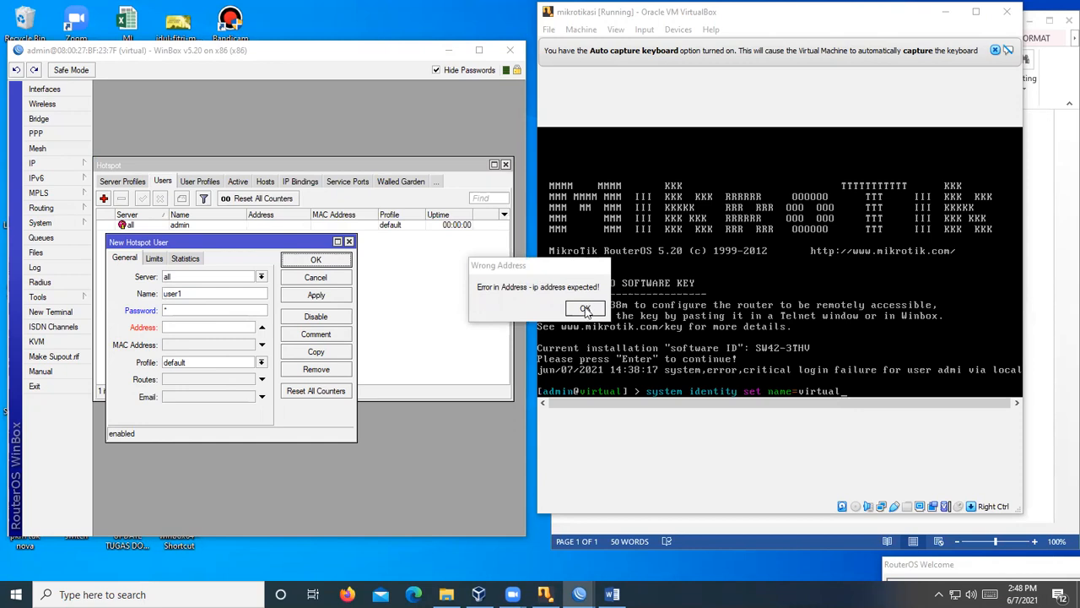
pyautogui.click(262, 327)
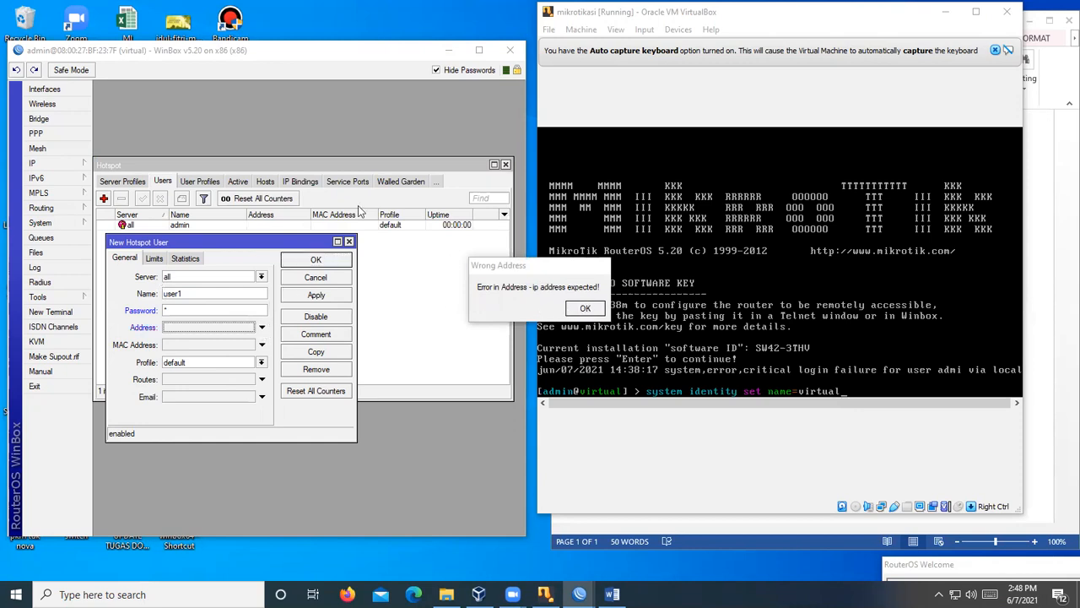
pyautogui.click(317, 260)
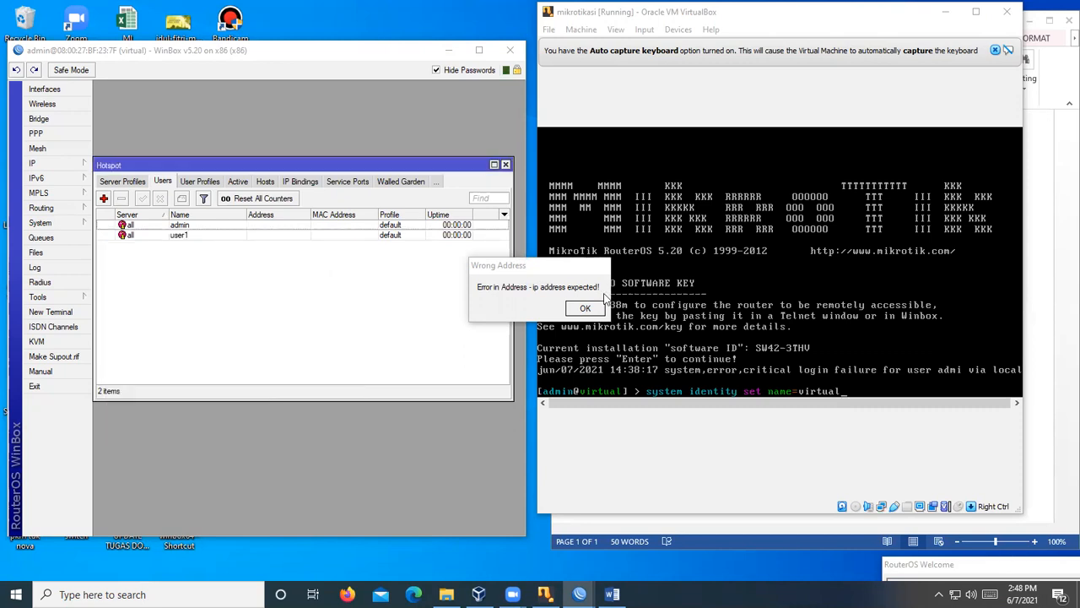
# - Move the address error aside, then review user1's settings and close them unchanged
pyautogui.click(178, 238)
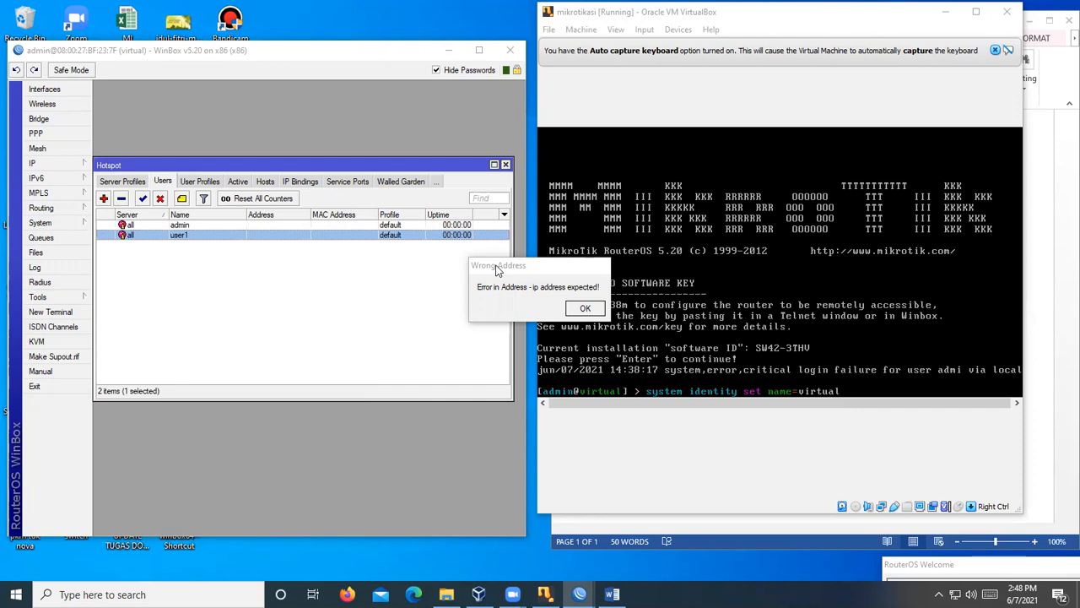
pyautogui.moveTo(496, 266); pyautogui.dragTo(1001, 563)
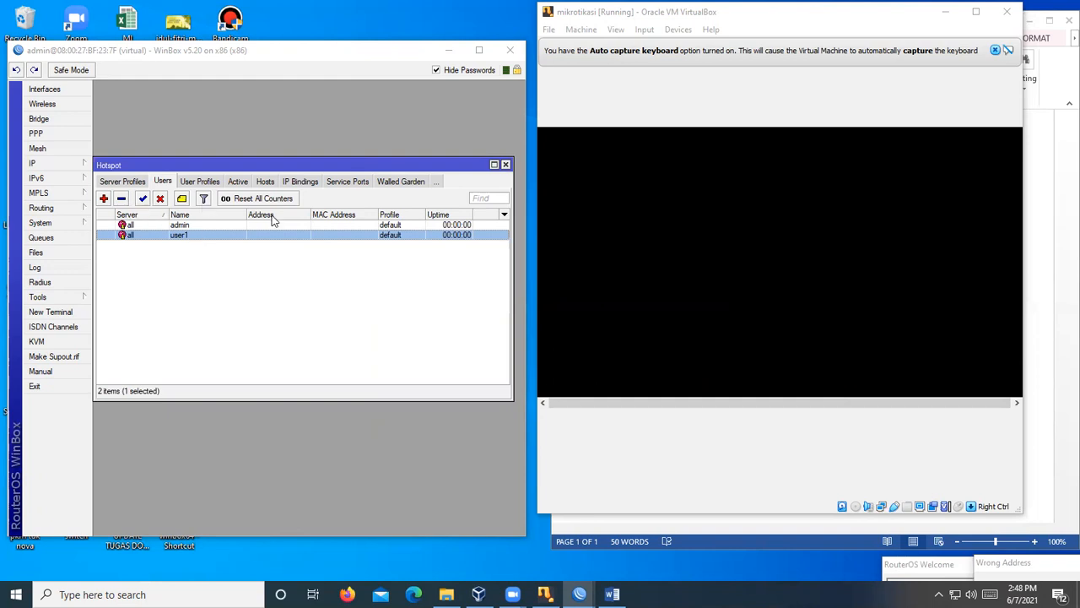
pyautogui.doubleClick(206, 236)
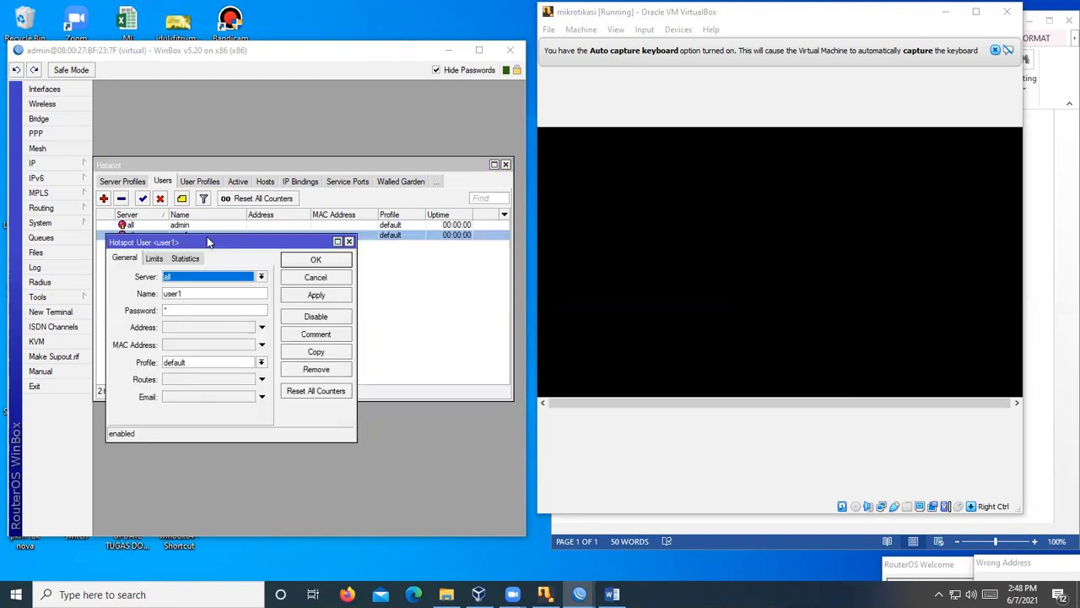
pyautogui.click(349, 242)
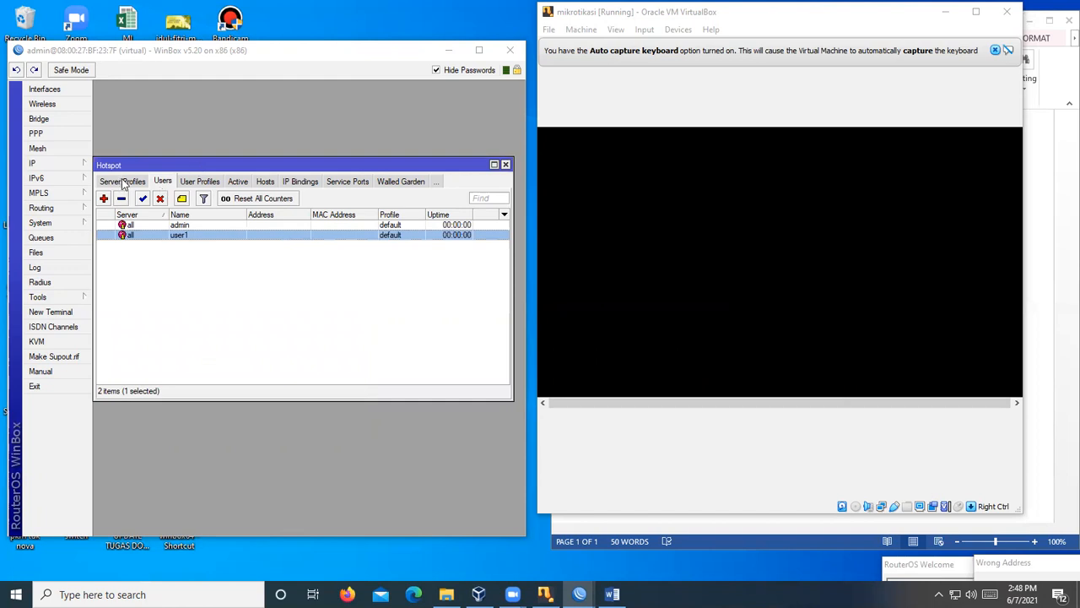
pyautogui.click(201, 182)
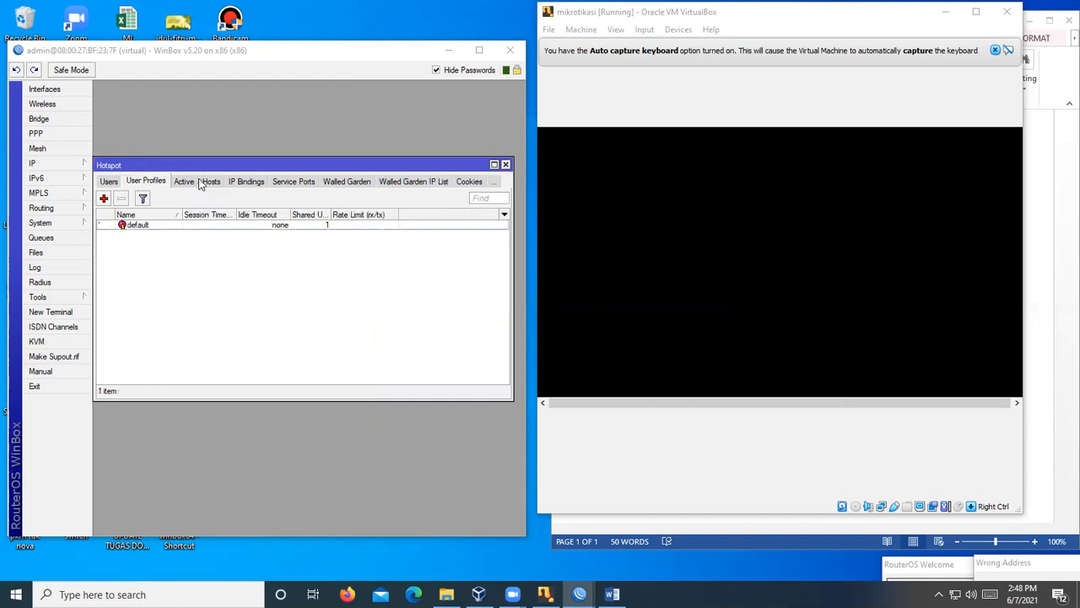
pyautogui.doubleClick(169, 224)
pyautogui.click(286, 295)
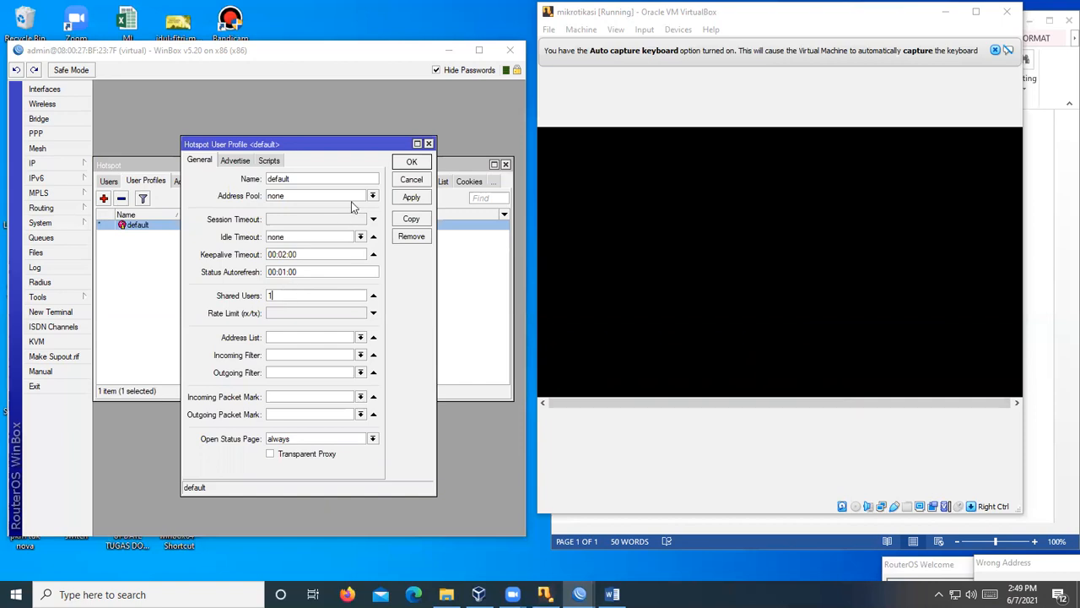
pyautogui.click(428, 144)
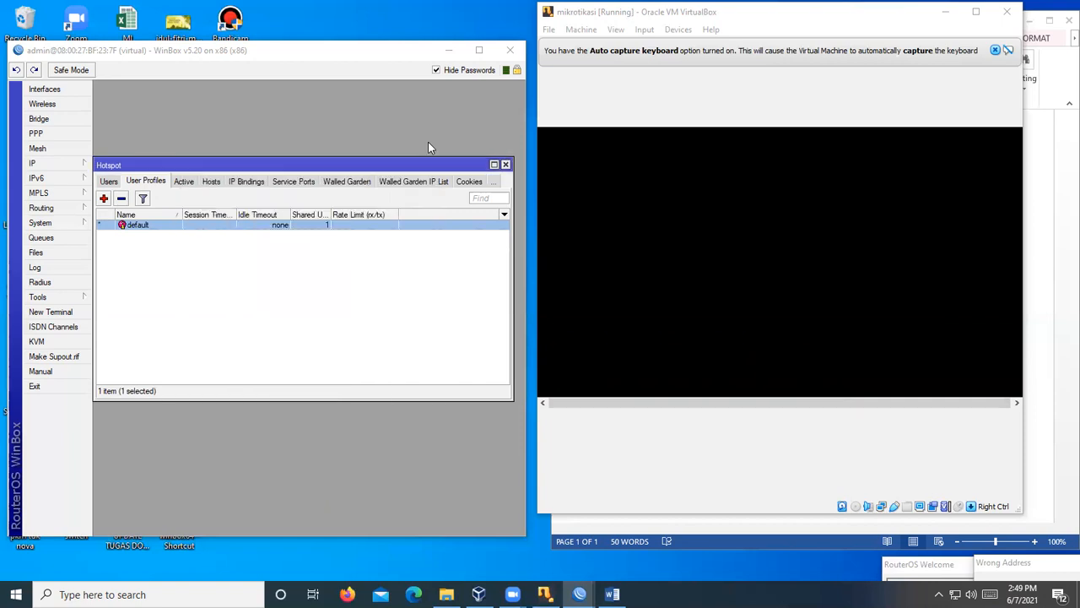
pyautogui.click(108, 183)
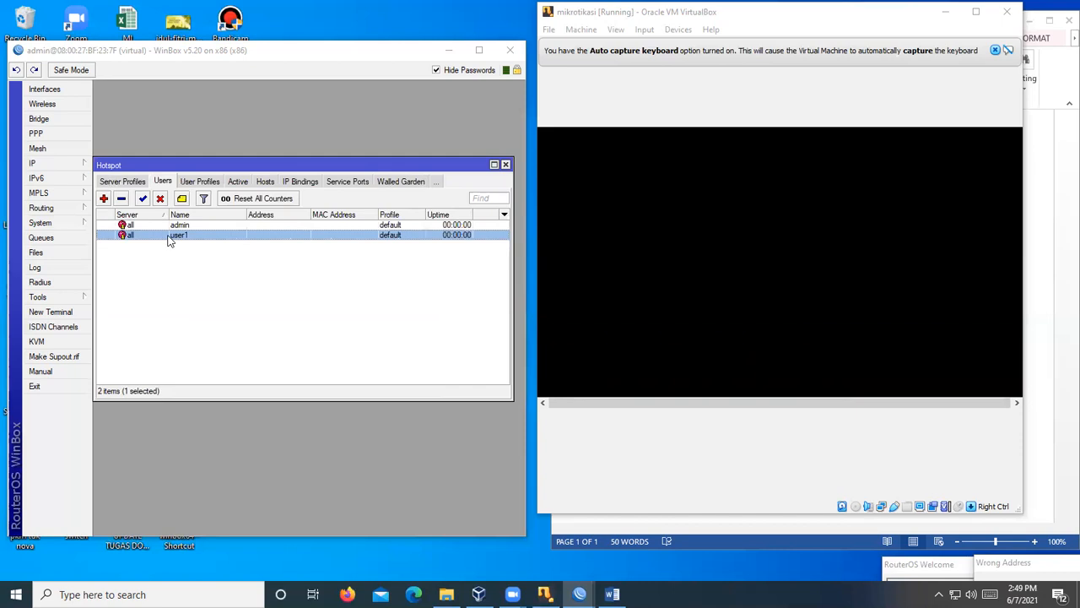
# - Create the hotspot user profile '5 pengguna' with Shared Users set to 5, then return to Users
pyautogui.click(193, 182)
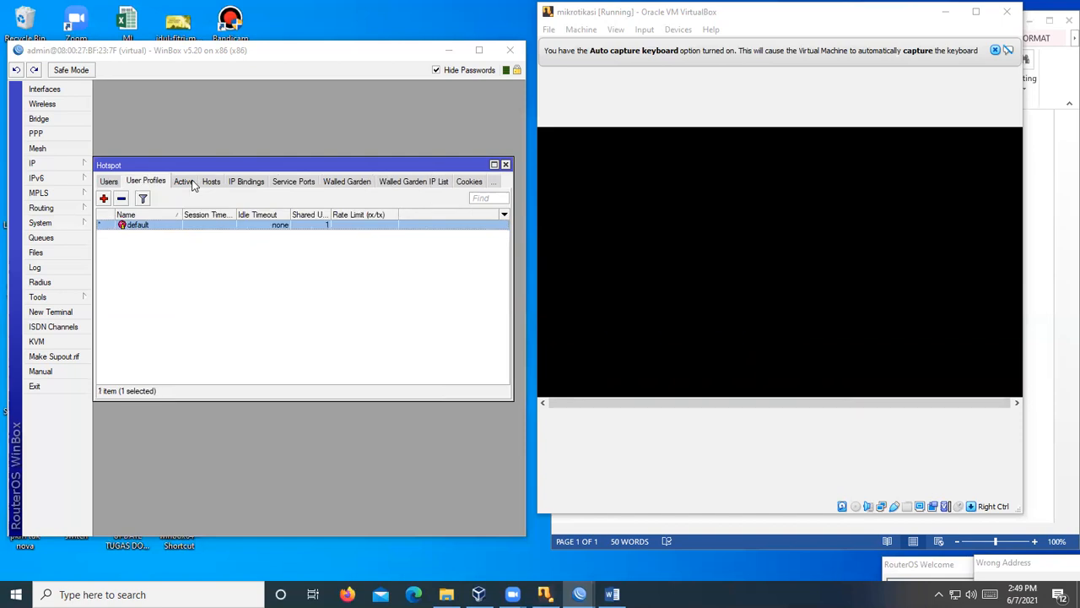
pyautogui.click(104, 198)
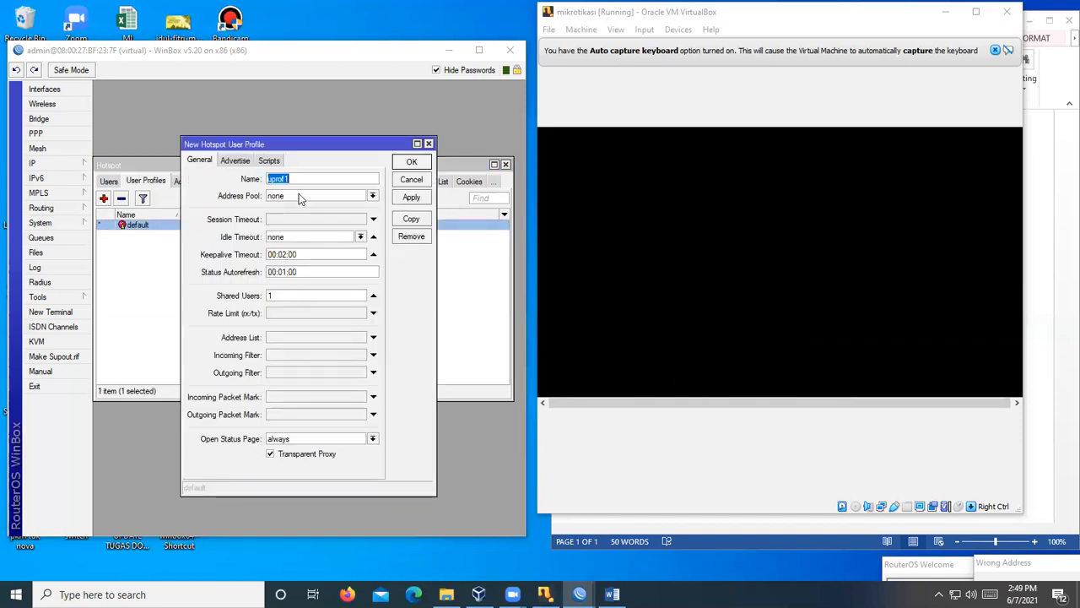
pyautogui.press('BackSpace')
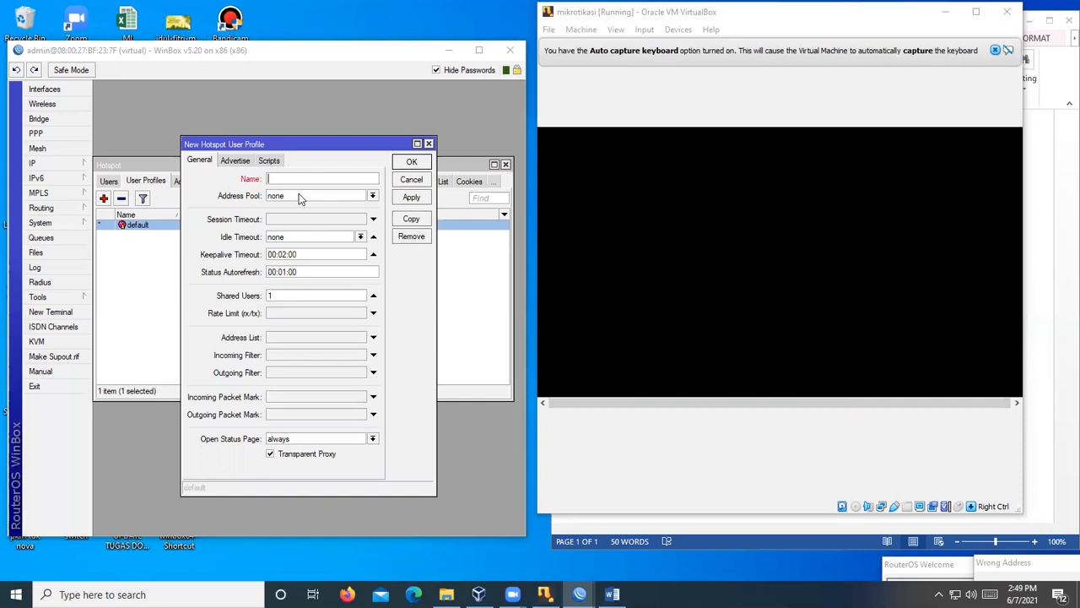
pyautogui.write('5 pe')
pyautogui.doubleClick(276, 295)
pyautogui.write('5')
pyautogui.click(412, 162)
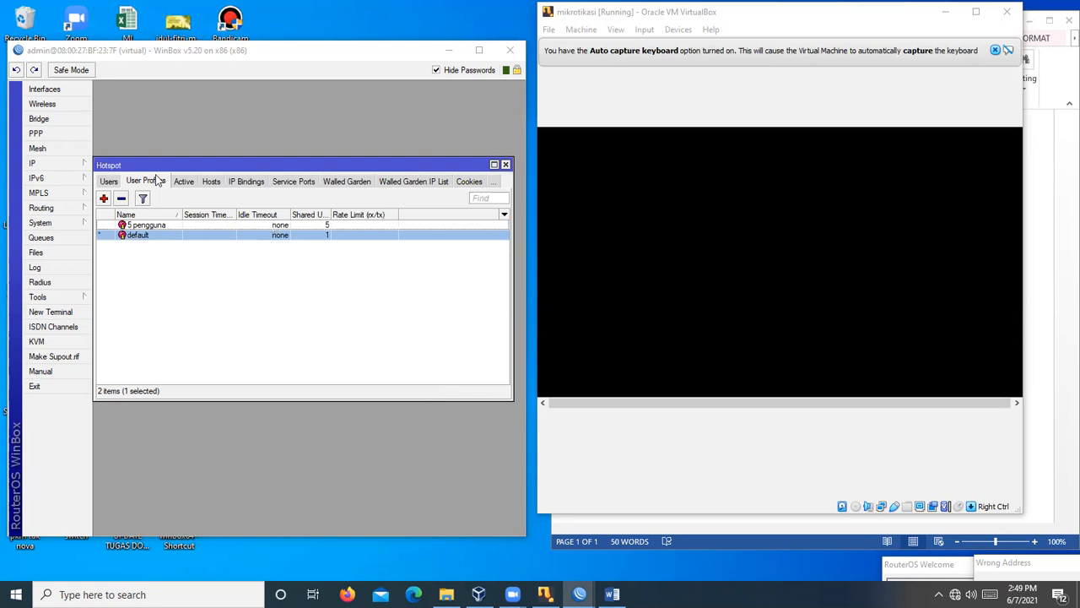
pyautogui.click(111, 184)
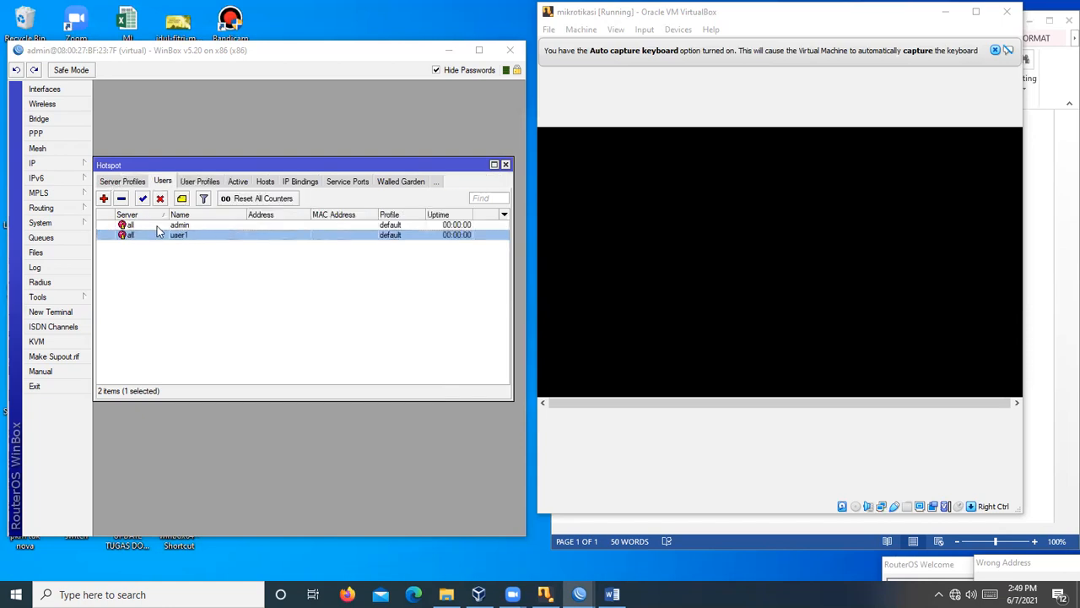
# - Add hotspot user user2 with a password, assigned to the '5 pengguna' profile
pyautogui.click(103, 198)
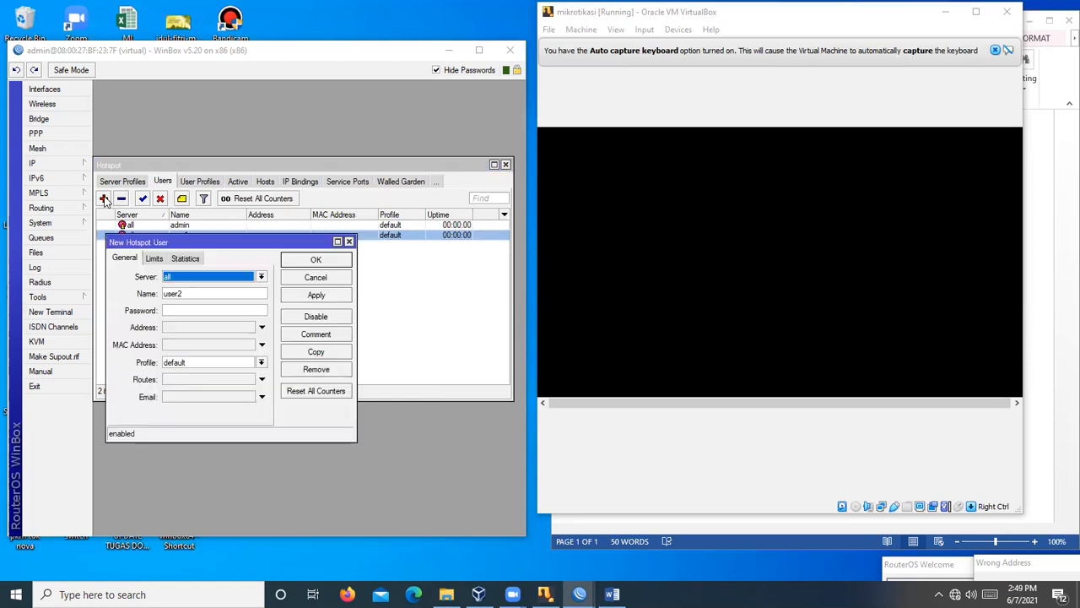
pyautogui.click(192, 292)
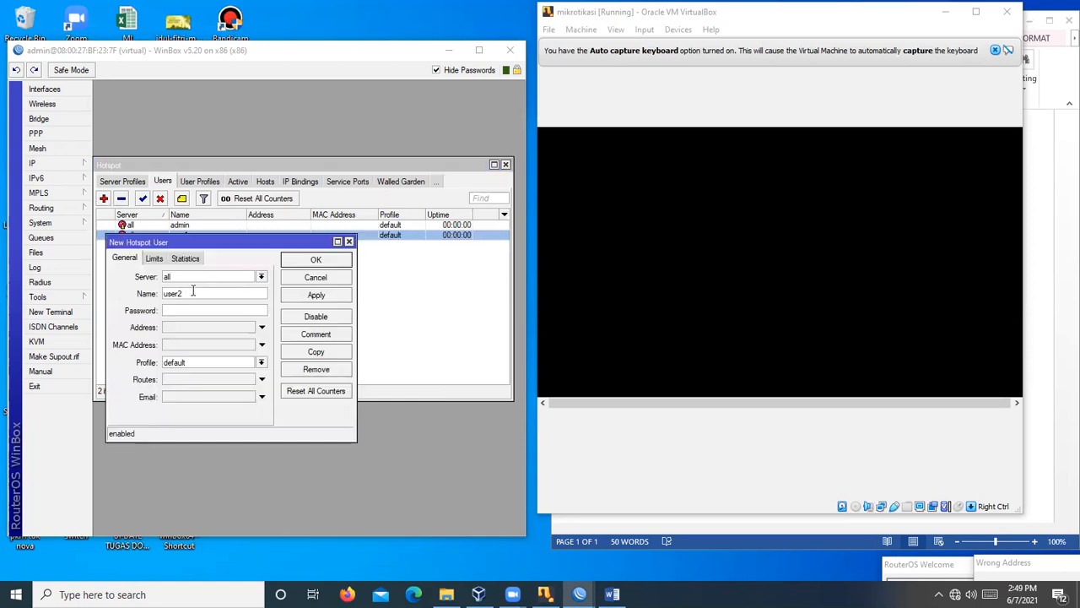
pyautogui.write('1')
pyautogui.click(261, 362)
pyautogui.click(193, 379)
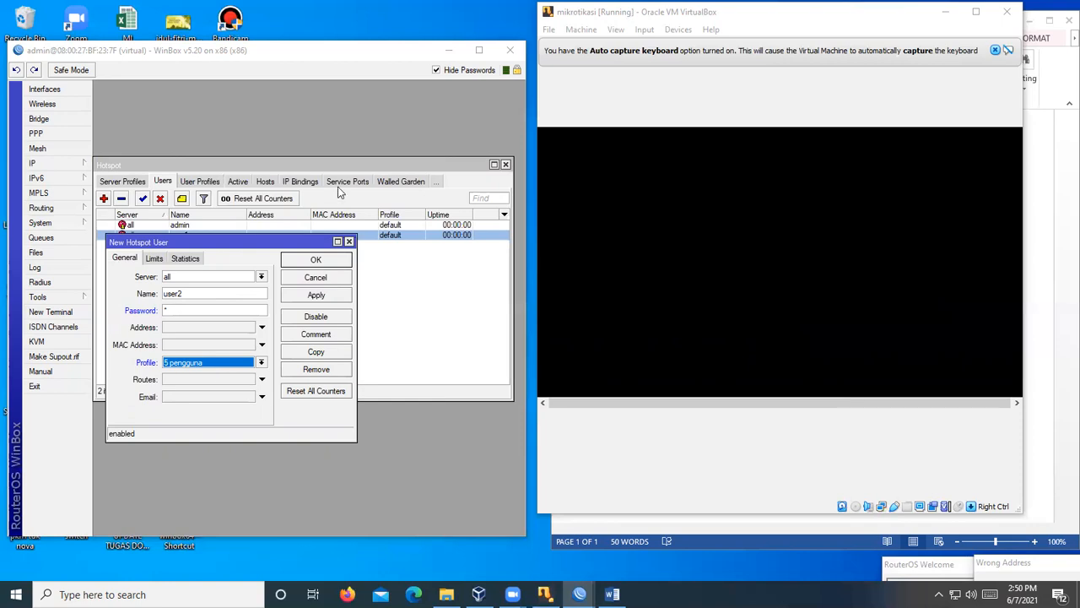
pyautogui.click(318, 260)
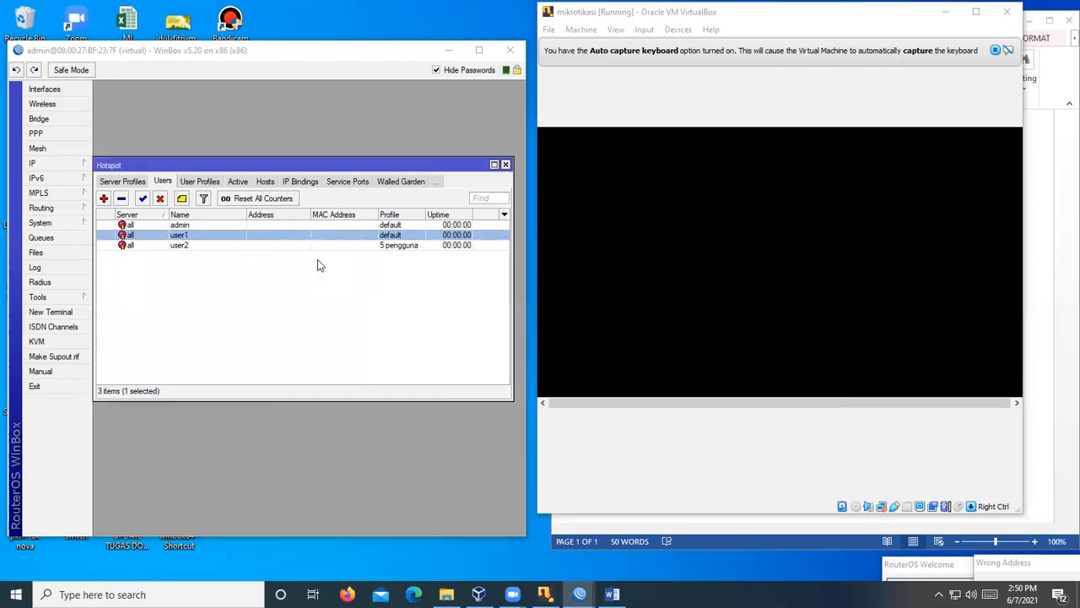
# - Open user1's settings and show its Limits tab
pyautogui.click(183, 242)
pyautogui.click(183, 236)
pyautogui.click(186, 245)
pyautogui.click(178, 236)
pyautogui.doubleClick(179, 237)
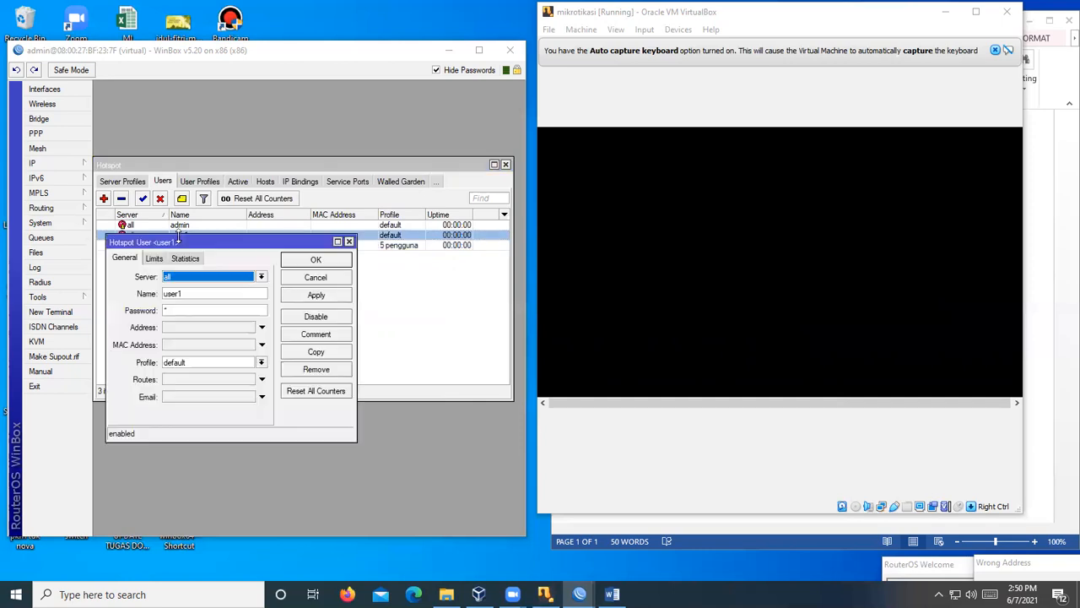
pyautogui.click(157, 260)
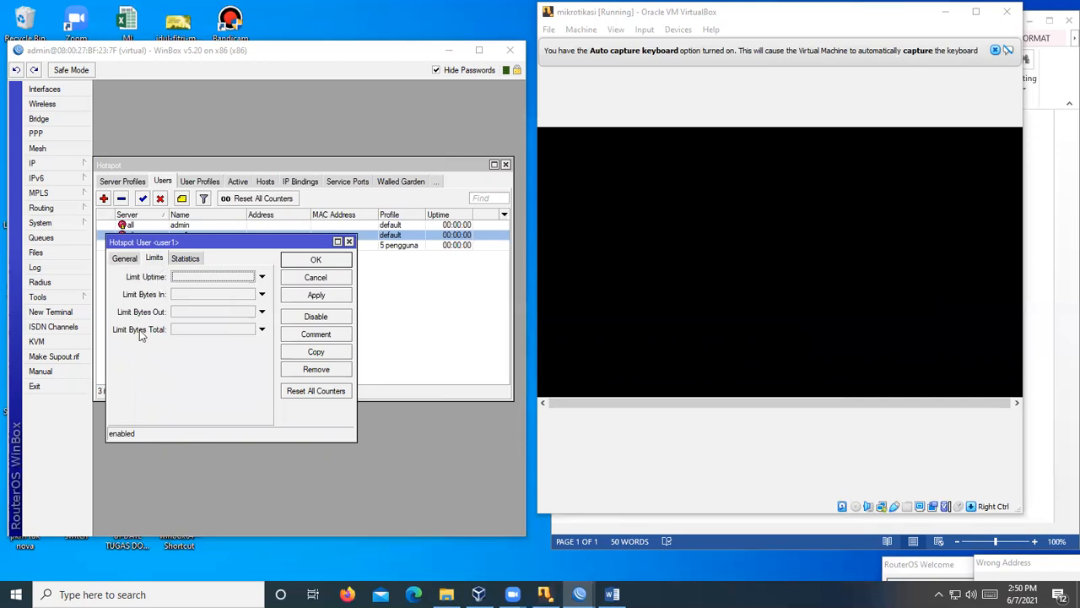
# - Set user1's Limit Uptime to 00:60:00, leave Limit Bytes In unset, and save
pyautogui.click(177, 278)
pyautogui.click(215, 280)
pyautogui.press('BackSpace')
pyautogui.press('BackSpace')
pyautogui.write('10:00')
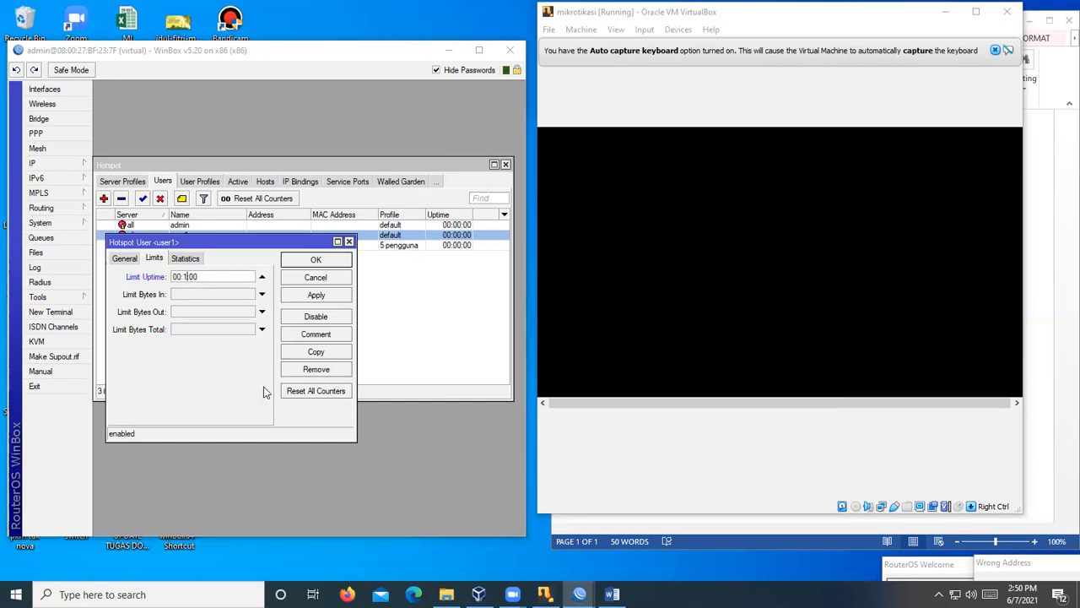
pyautogui.press('BackSpace')
pyautogui.press('BackSpace')
pyautogui.write('60')
pyautogui.click(313, 262)
pyautogui.click(182, 294)
pyautogui.press('BackSpace')
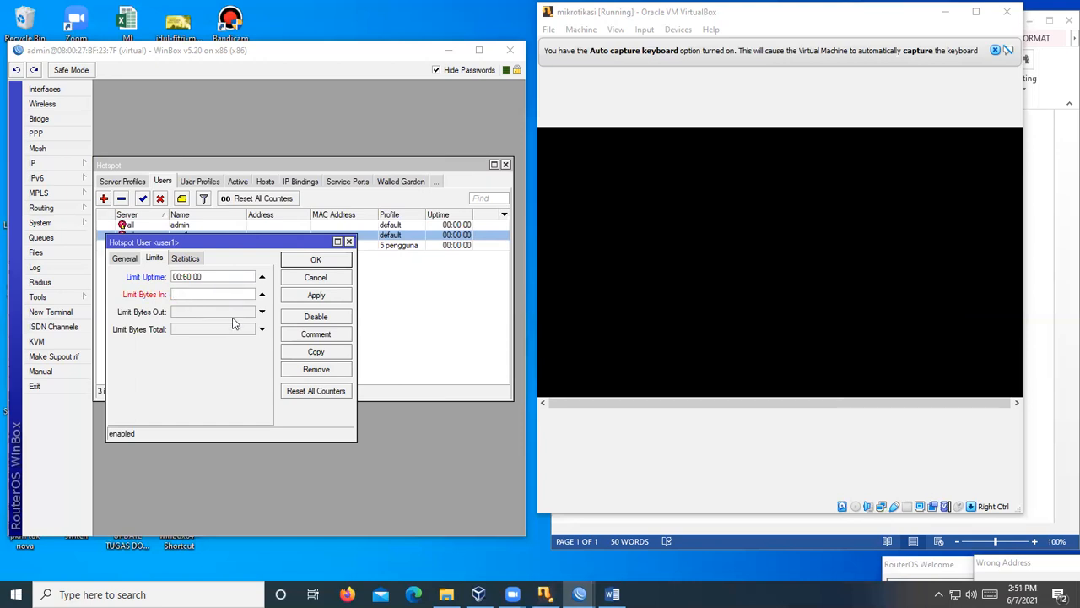
pyautogui.click(263, 295)
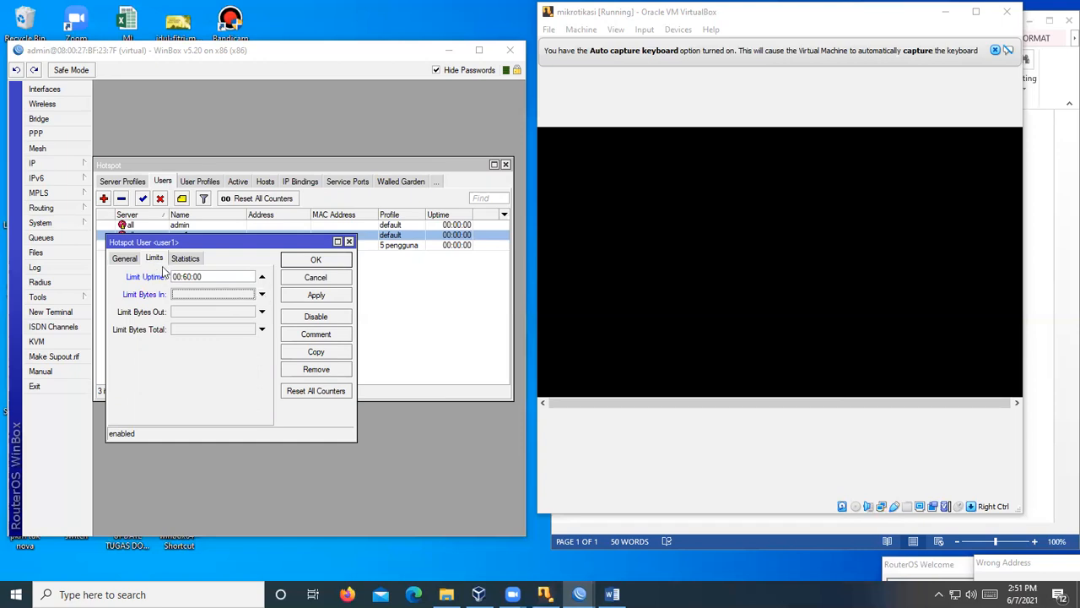
pyautogui.click(312, 262)
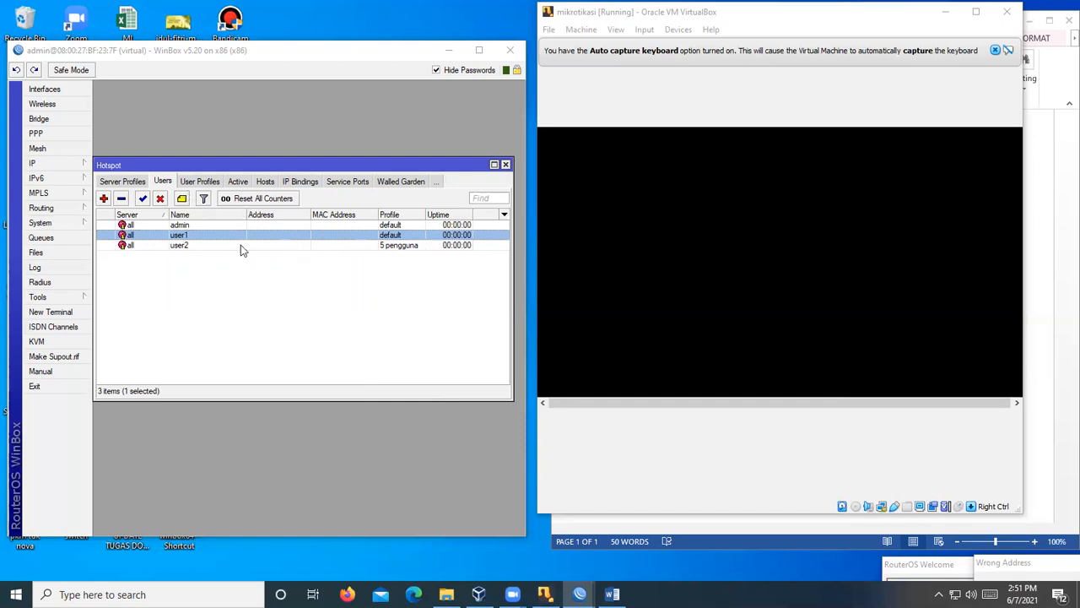
# - View the Active list, then the Hosts list showing 192.2.0.73 and 192.2.0.74, then Active again
pyautogui.click(199, 182)
pyautogui.click(191, 184)
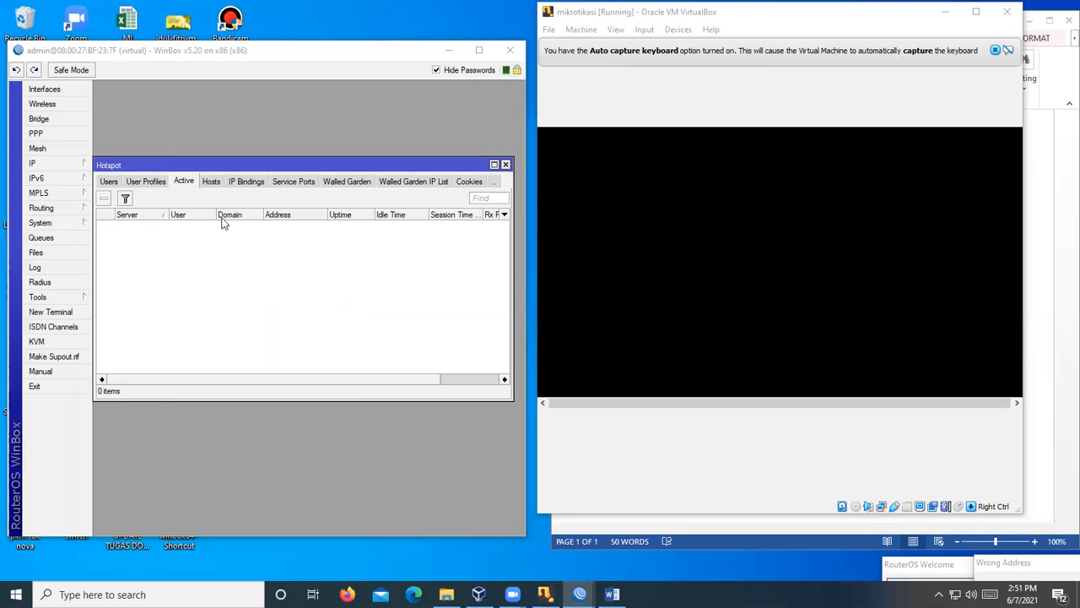
pyautogui.click(212, 183)
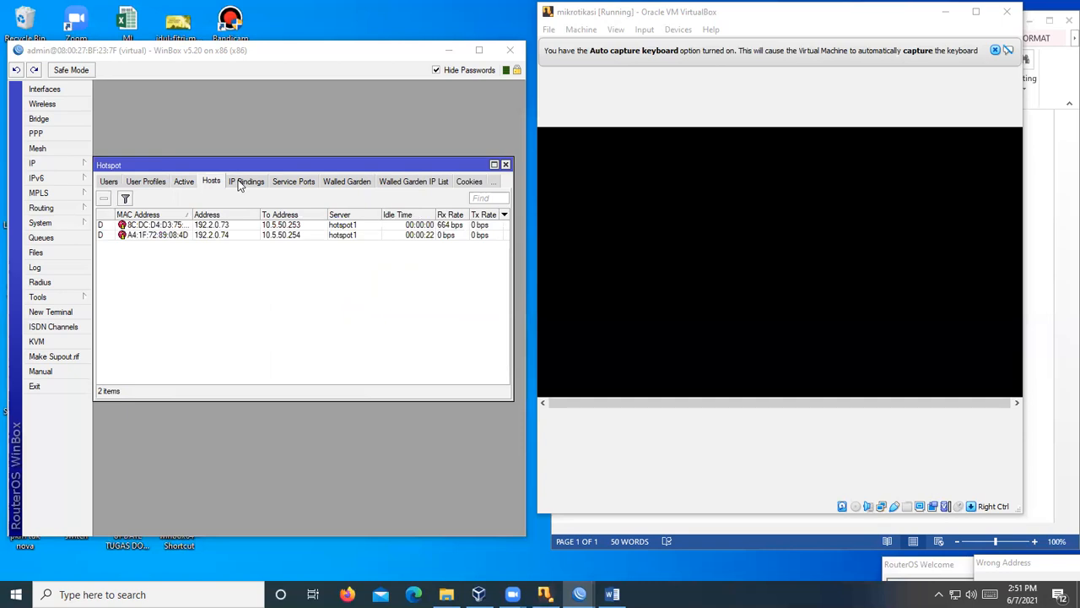
pyautogui.click(185, 184)
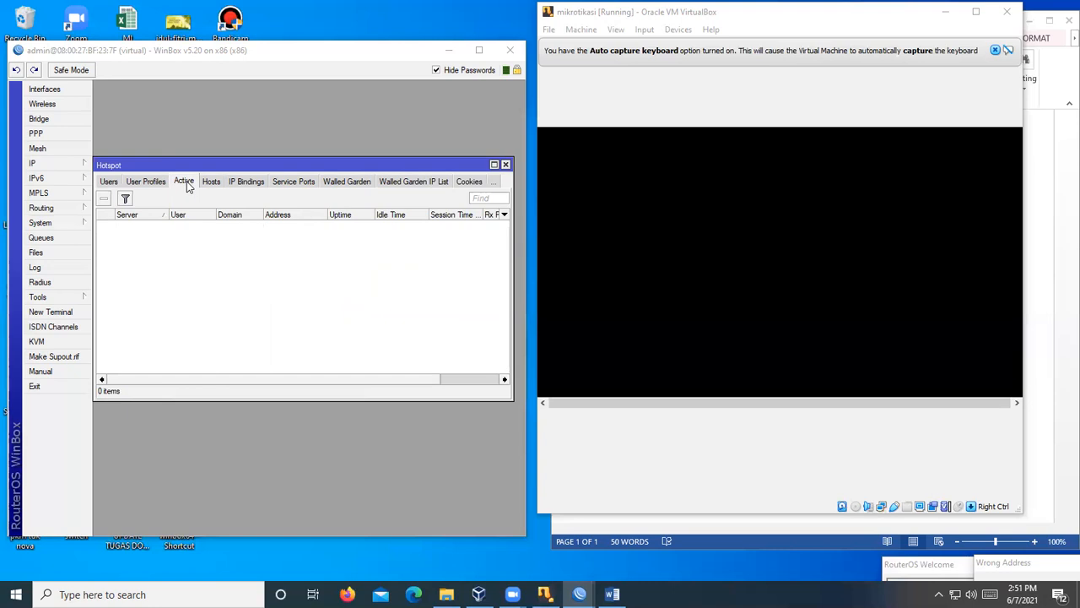